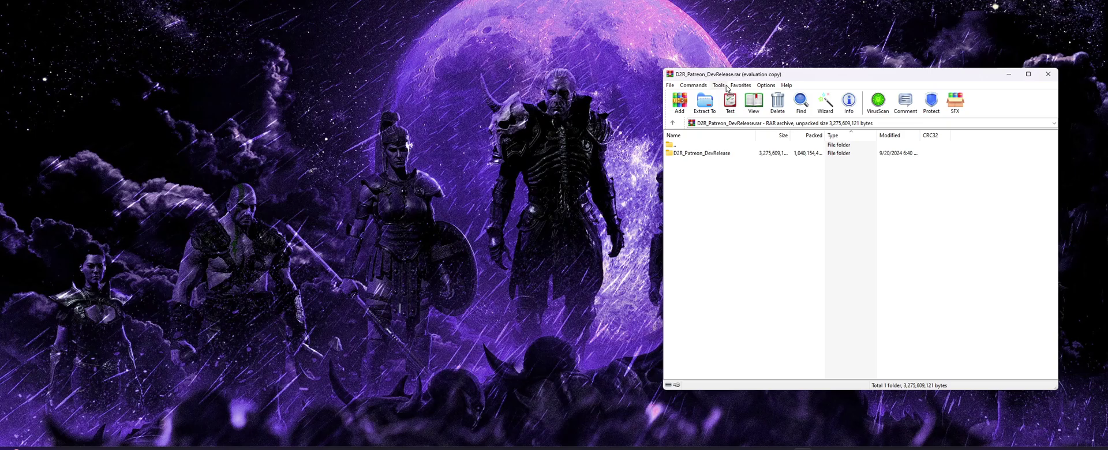
- Close the D2R_Patreon_DevRelease.rar archive and bring up the extracted D2R_Patreon_DevRelease folder in File Explorer
click(712, 155)
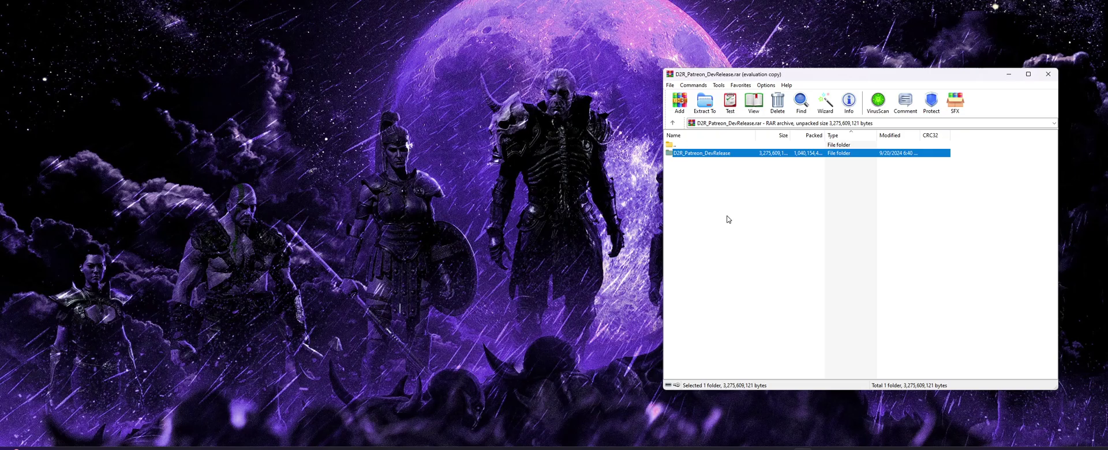
click(727, 220)
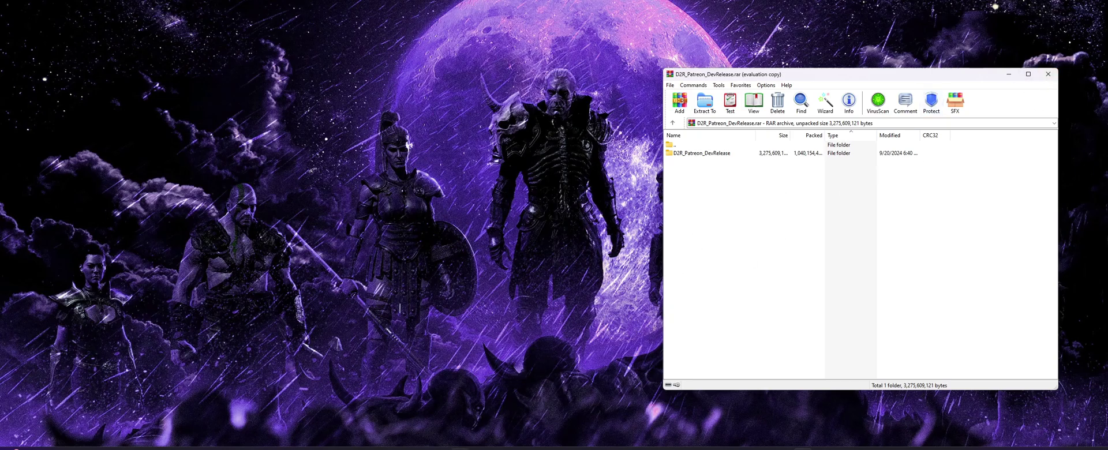
mouse_move(440, 447)
click(470, 413)
click(936, 262)
click(1048, 75)
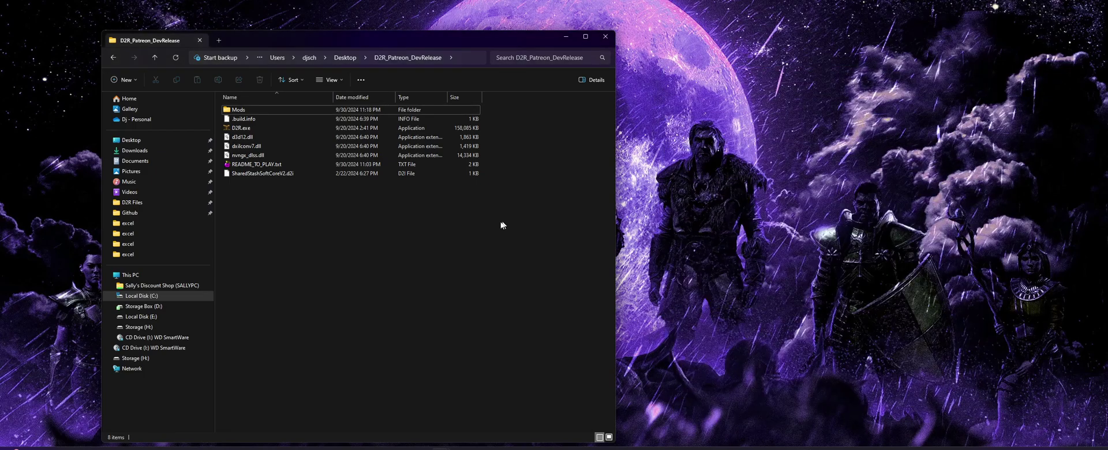
drag(382, 42, 566, 34)
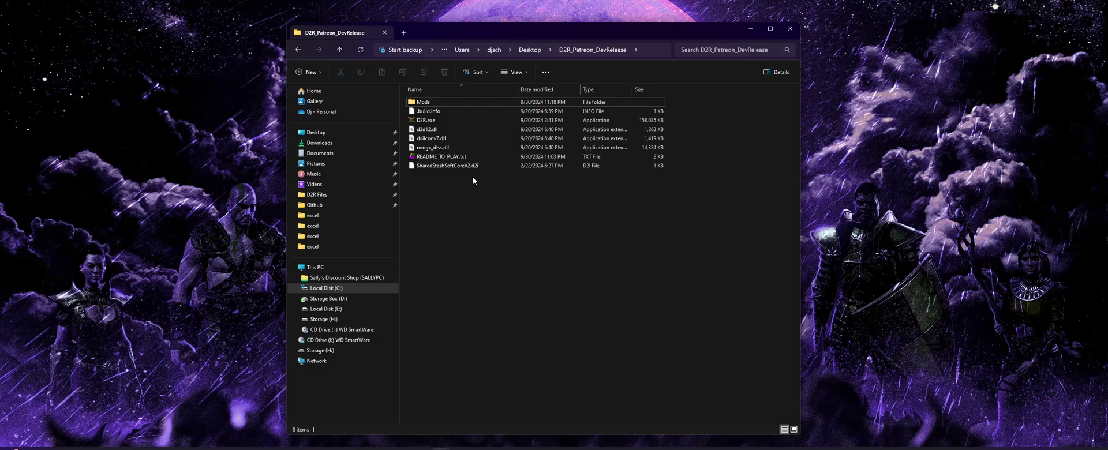
- Launch D2R.exe from the D2R_Patreon_DevRelease folder and move its file-fetching progress window over the folder
click(470, 157)
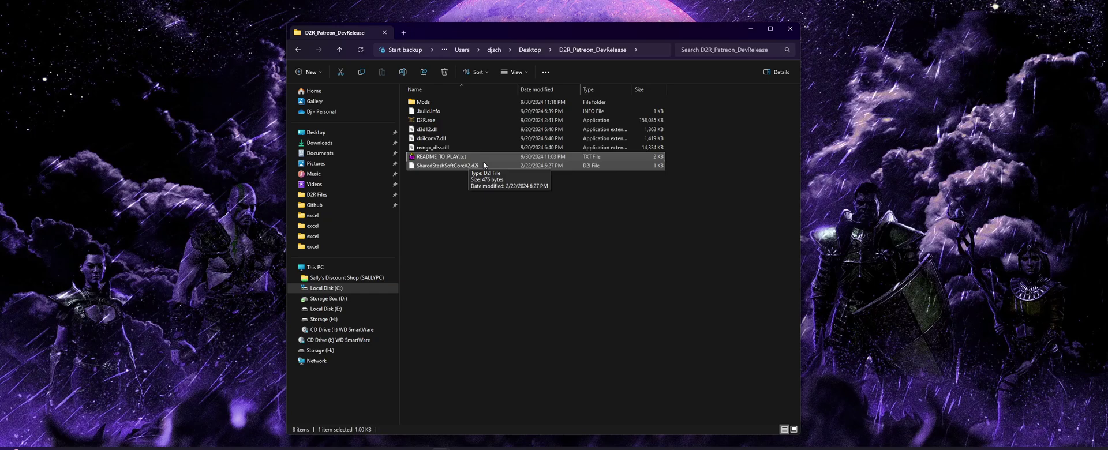
click(481, 201)
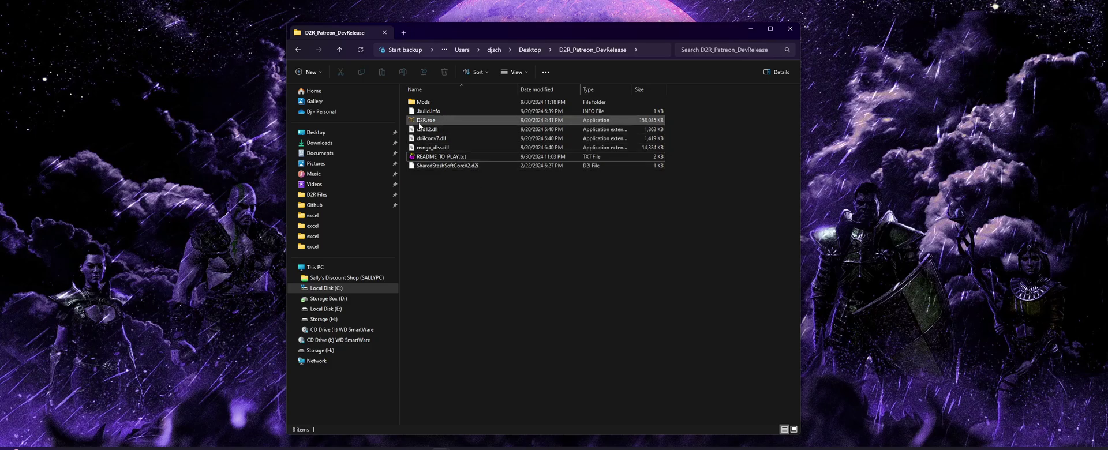
click(456, 120)
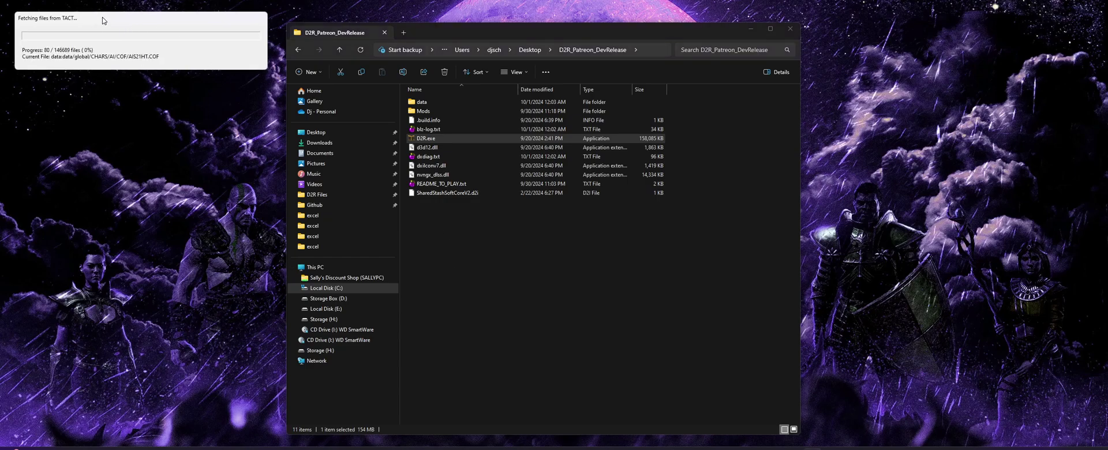
drag(103, 21, 522, 220)
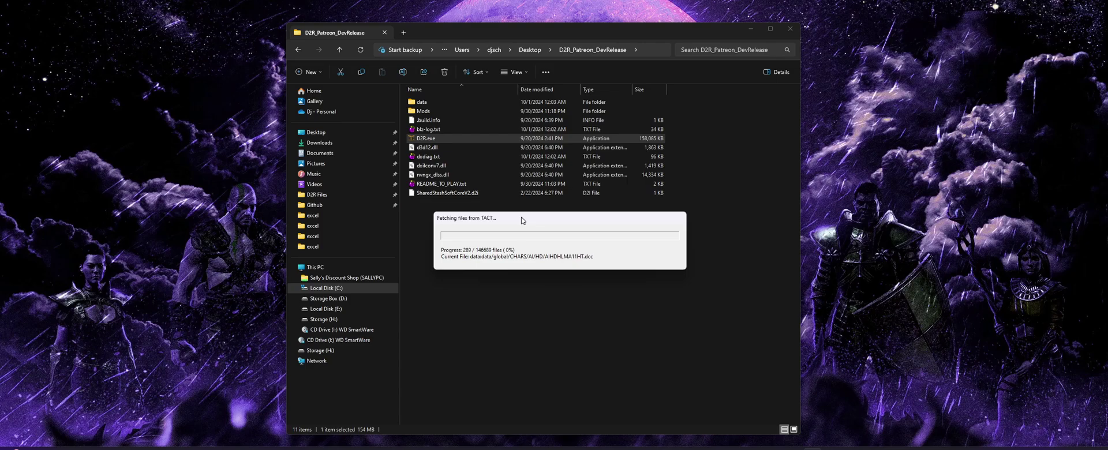
drag(522, 220, 525, 223)
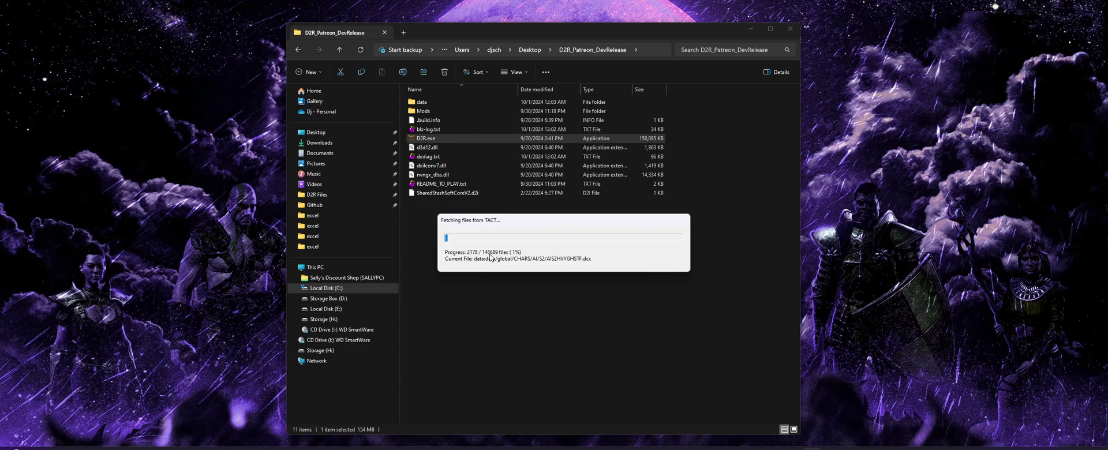
- End the running Diablo II: Resurrected process in Task Manager and minimize Task Manager
mouse_move(812, 449)
key(ctrl+shift+Escape)
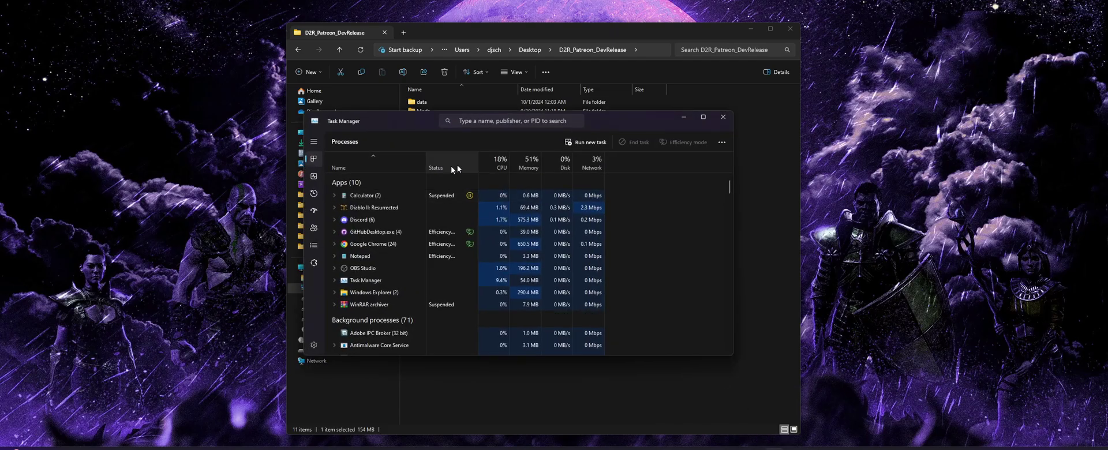
click(375, 207)
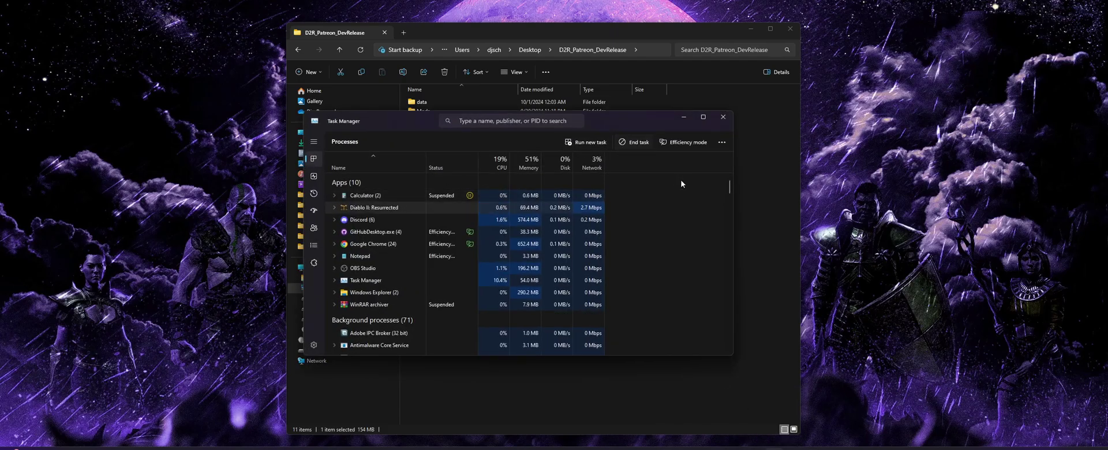
key(Delete)
click(683, 118)
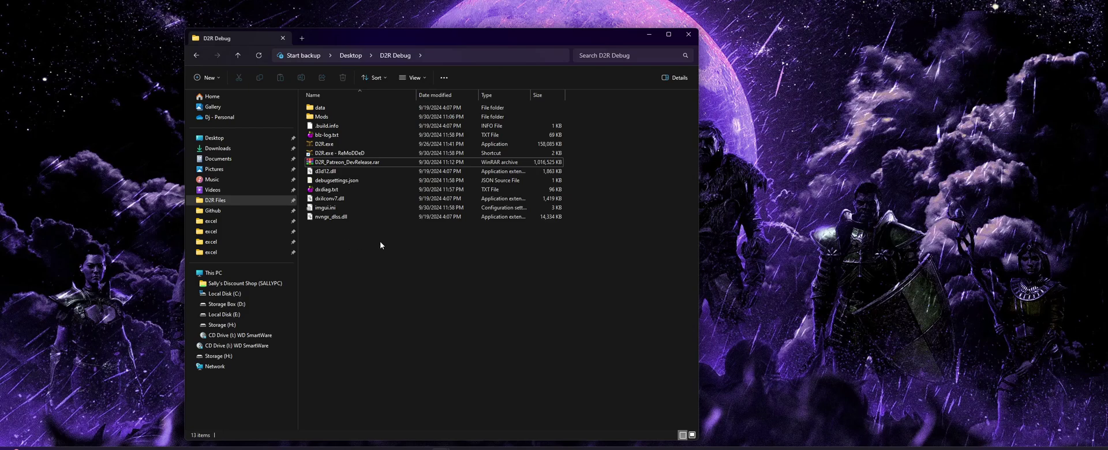
- Check the size and contents summary of the data folder inside the D2R Debug folder
click(329, 108)
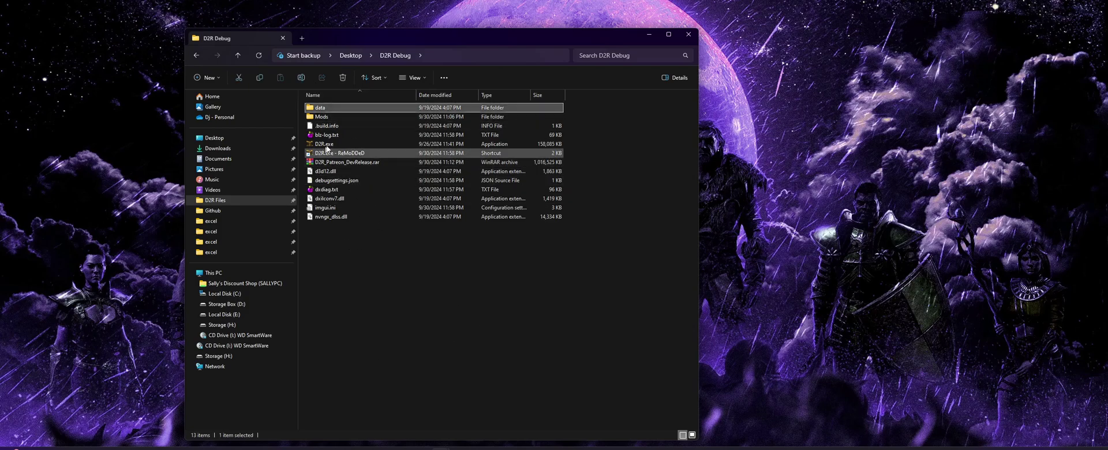
mouse_move(346, 111)
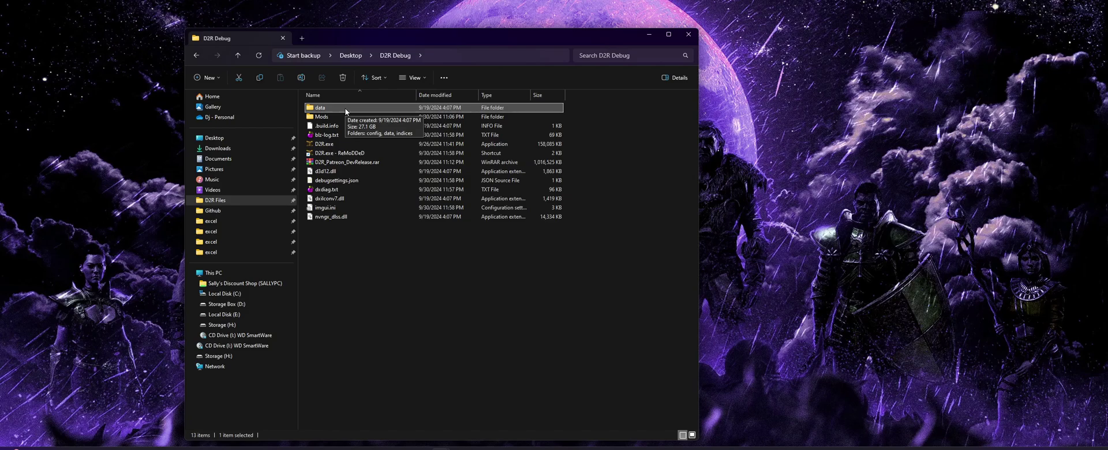
click(366, 282)
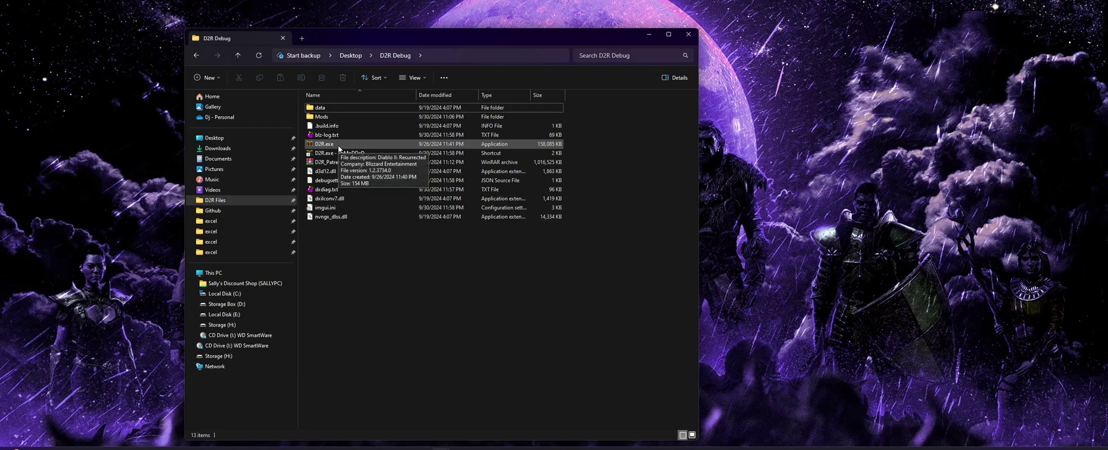
- Create a shortcut to D2R.exe in the D2R Debug folder
click(338, 145)
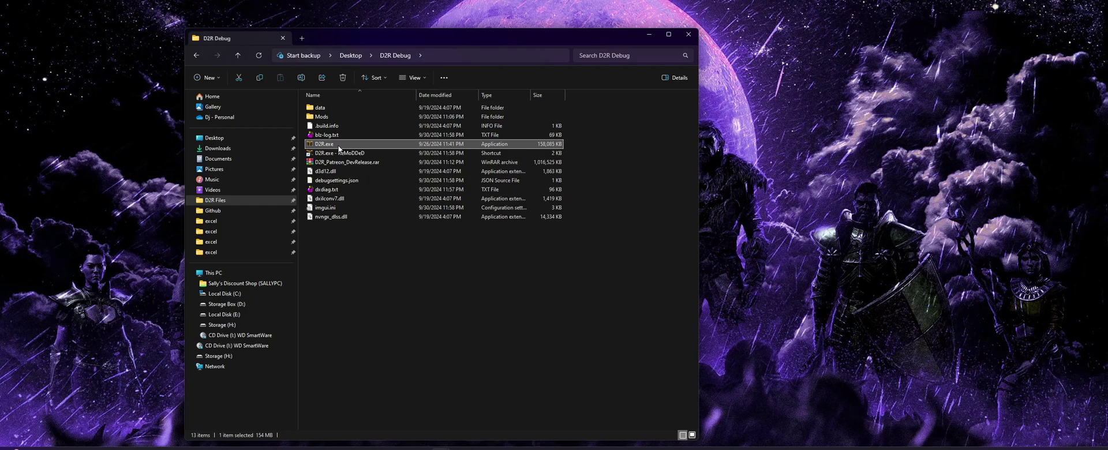
click(346, 135)
click(318, 145)
right_click(339, 148)
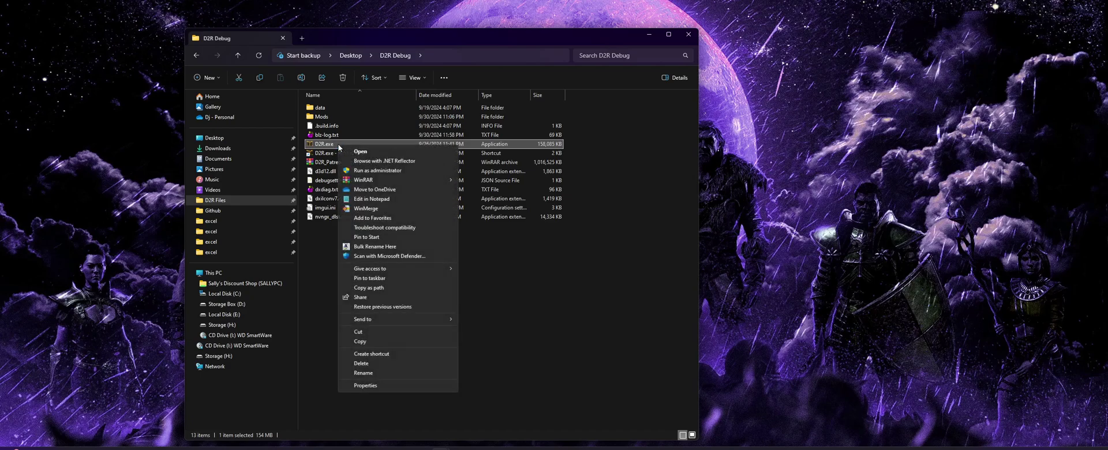
click(373, 353)
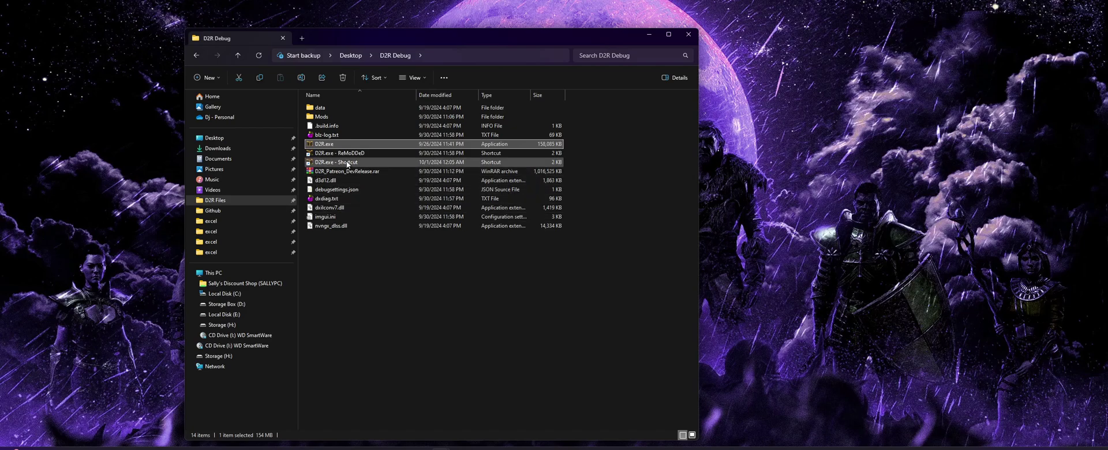
- Append "-mod RMD -enablerespec" to the target of the D2R.exe - Shortcut file and save its properties
click(346, 164)
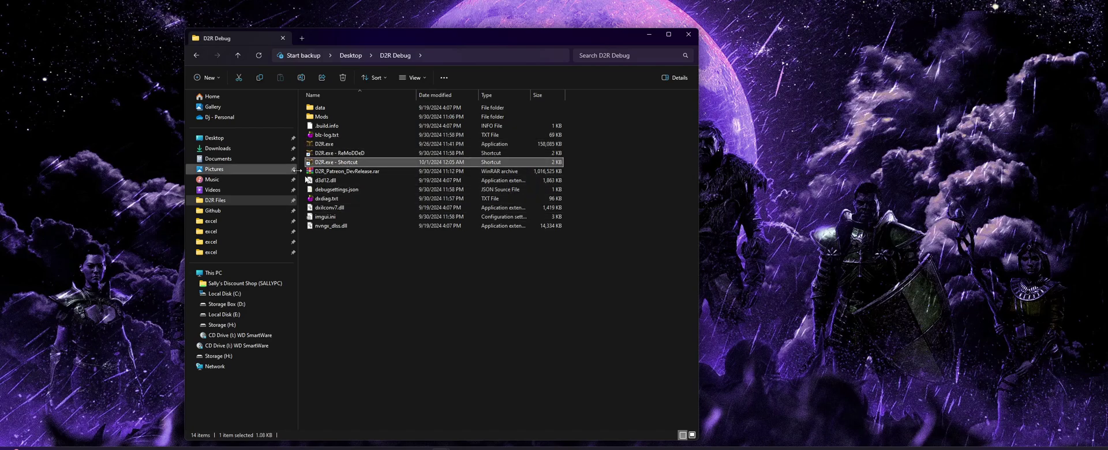
right_click(326, 163)
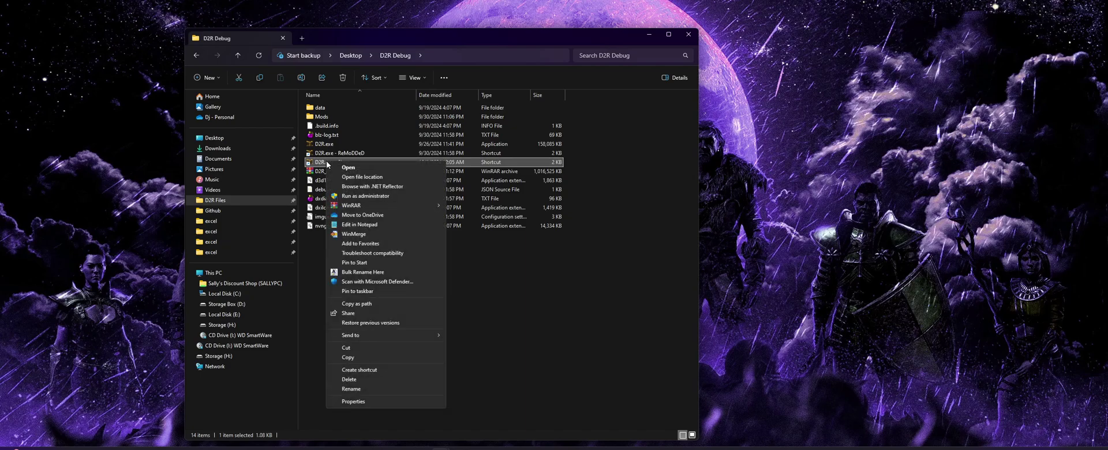
click(354, 402)
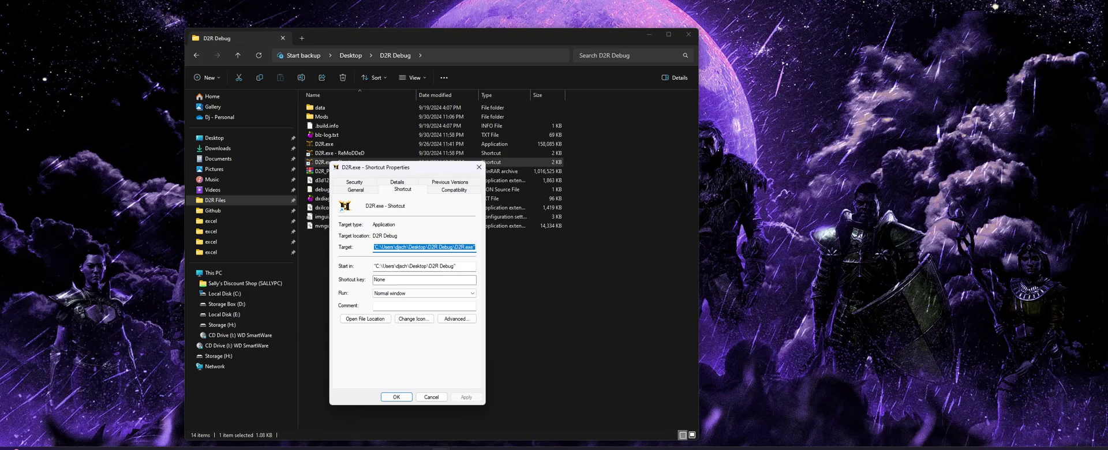
key(End)
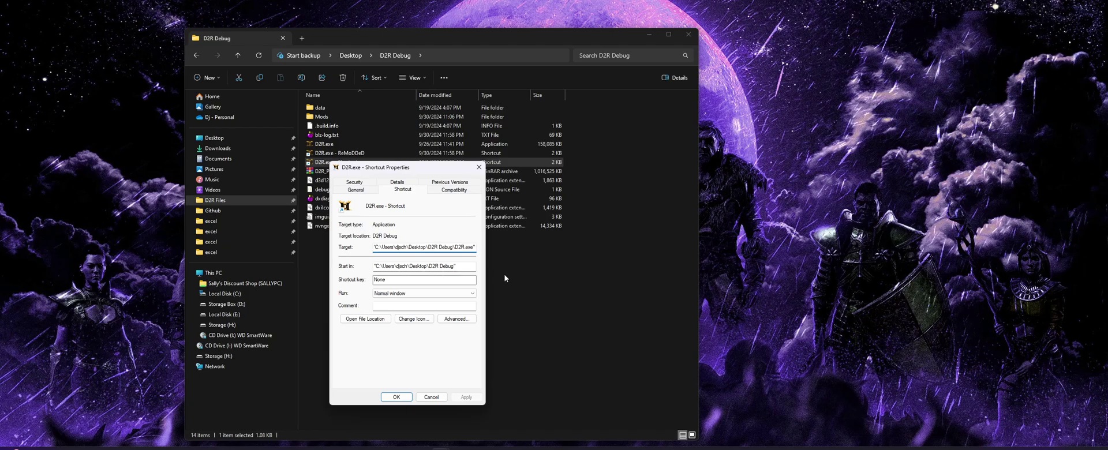
text(-mod RMD)
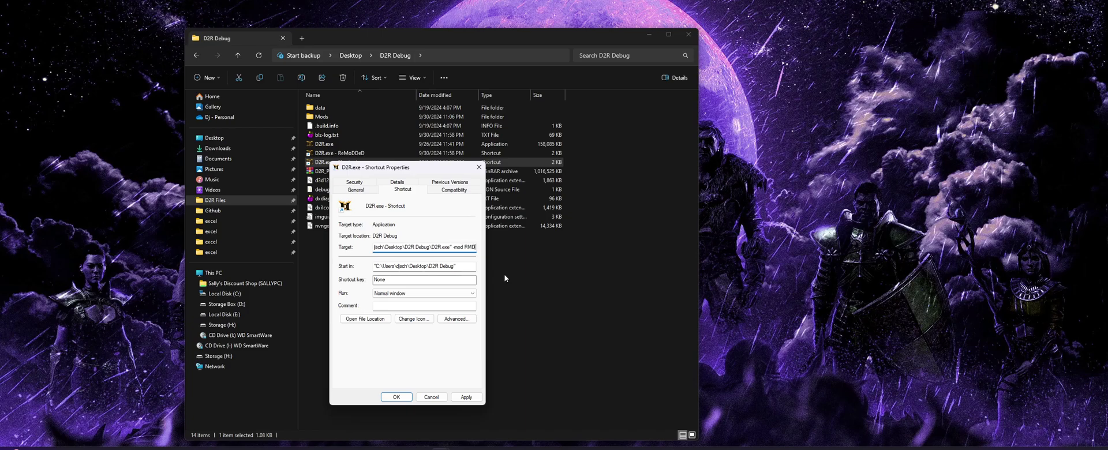
text( -enablerespec)
click(467, 397)
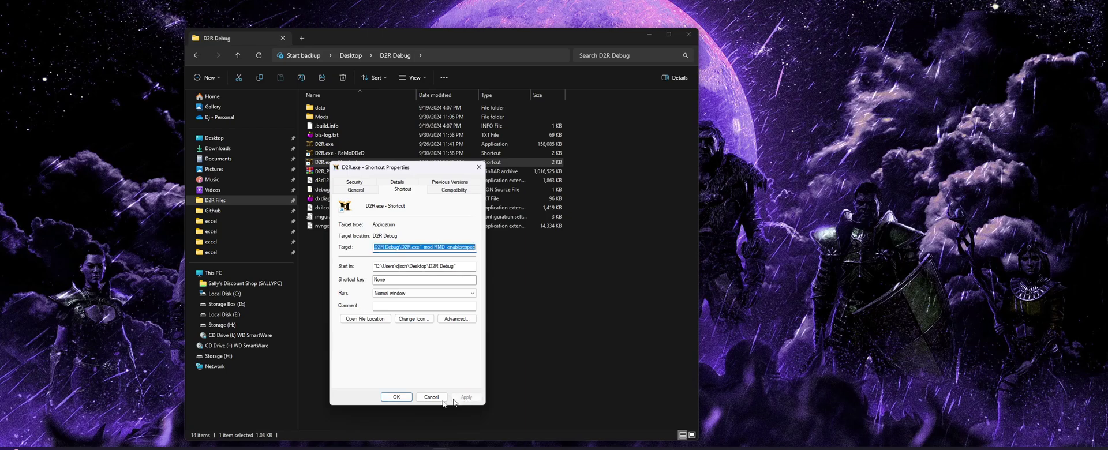
click(396, 397)
click(402, 367)
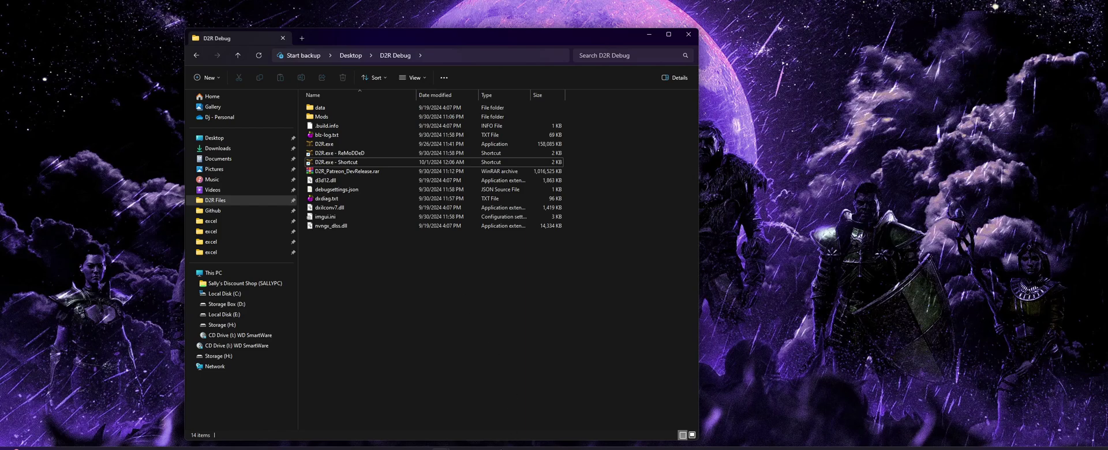
- Switch to Chrome and view the Radmin VPN download page at radmin-vpn.com
mouse_move(514, 446)
click(516, 428)
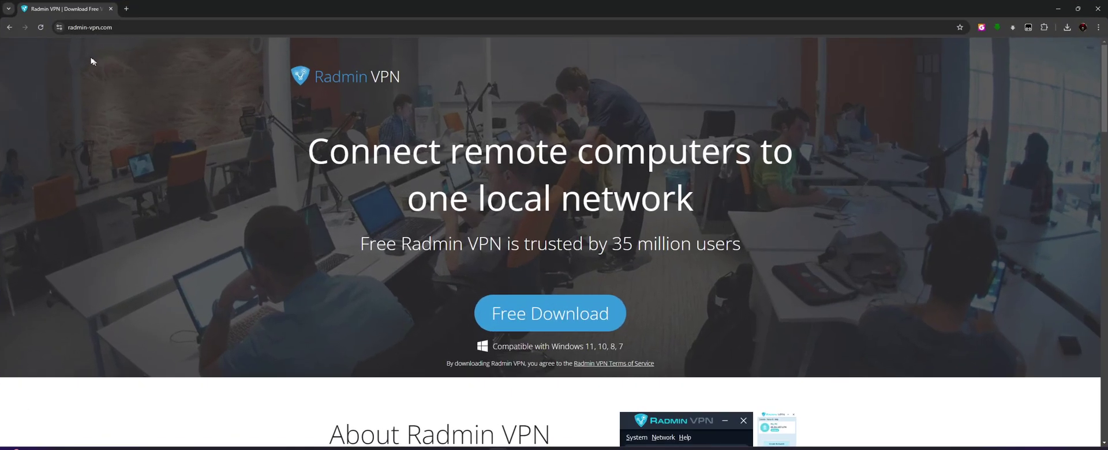
click(79, 27)
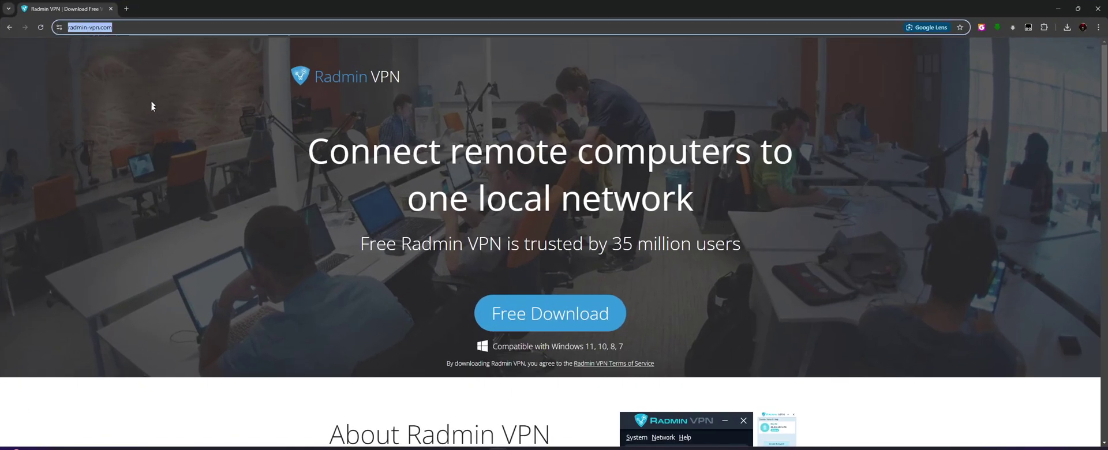
click(148, 124)
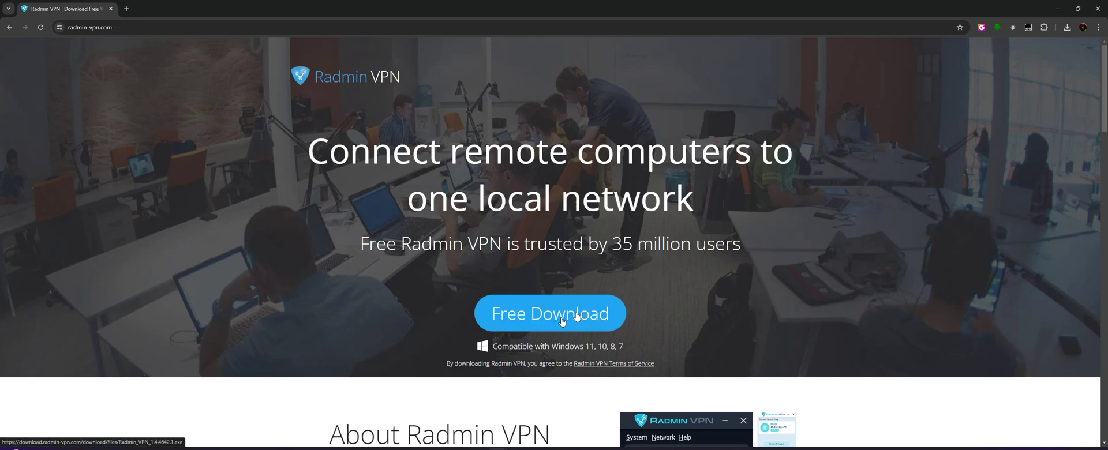
click(1067, 27)
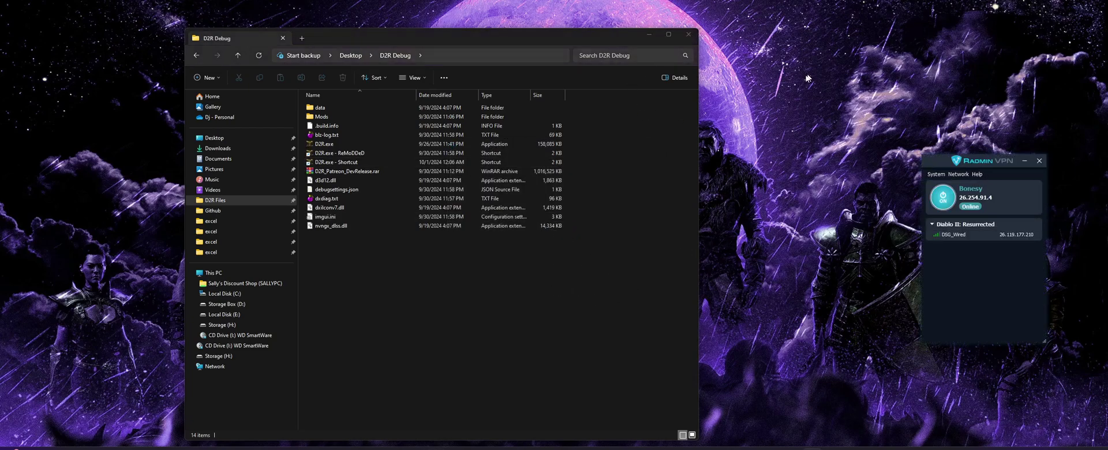
- Move the Radmin VPN window over the folder and leave the Diablo II: Resurrected network
drag(985, 164, 564, 184)
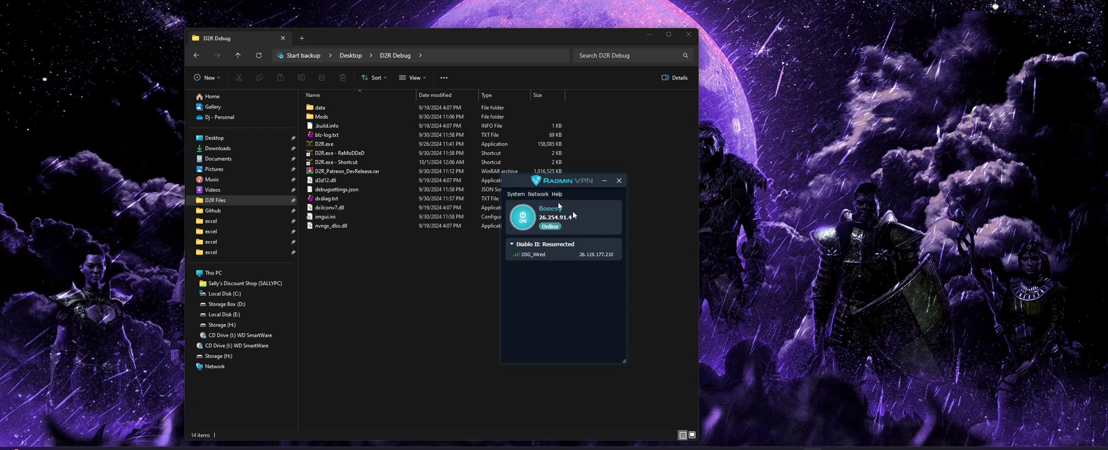
right_click(610, 244)
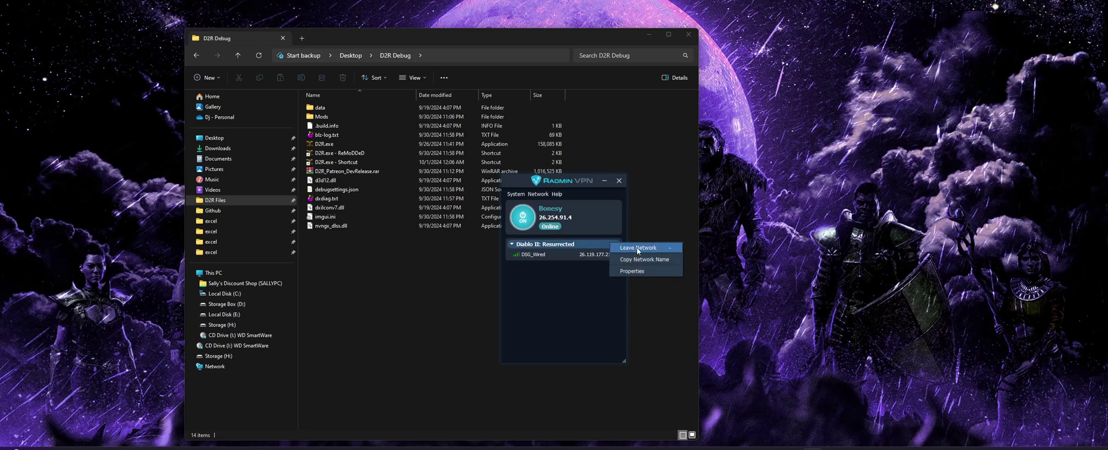
click(638, 248)
click(571, 273)
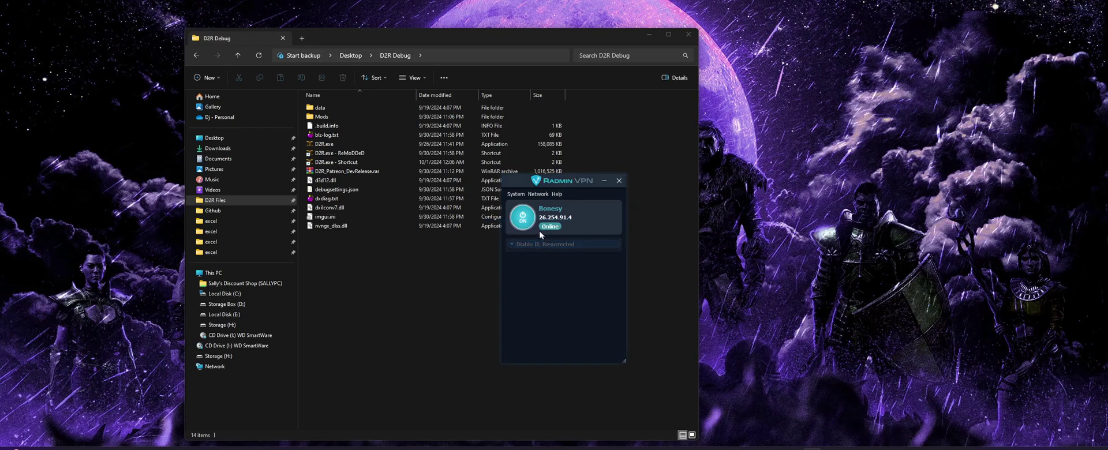
- Turn the Radmin VPN connection off and back on, moving its window clear of the folder
click(524, 219)
drag(620, 302, 841, 315)
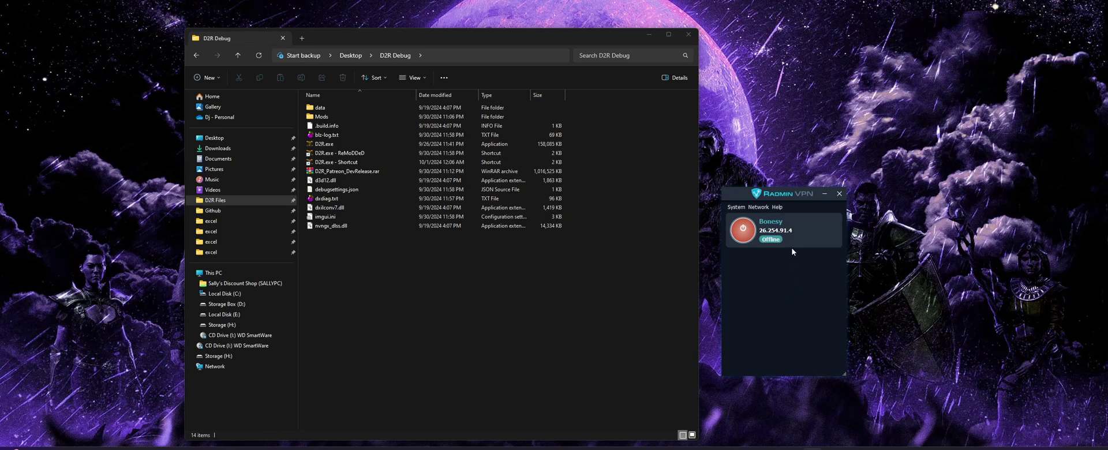
click(743, 230)
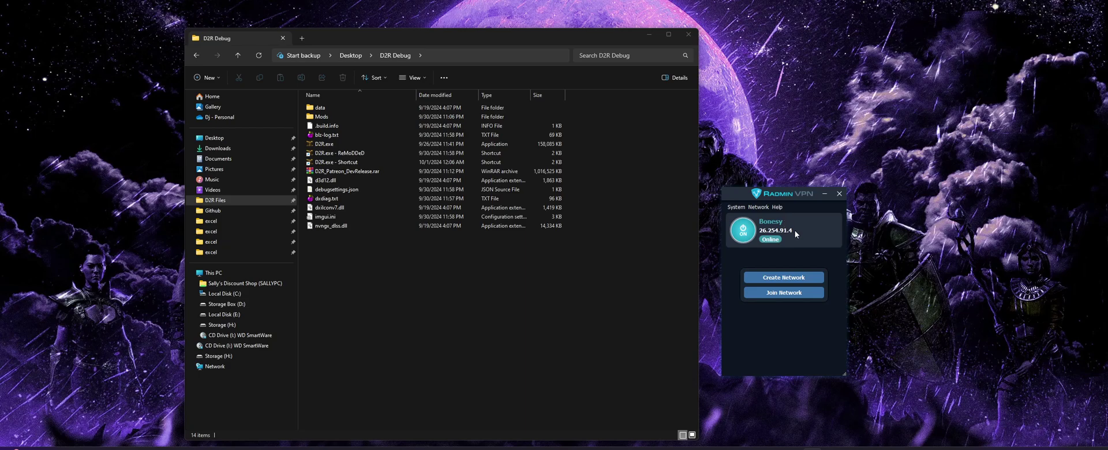
drag(759, 230, 795, 233)
click(806, 341)
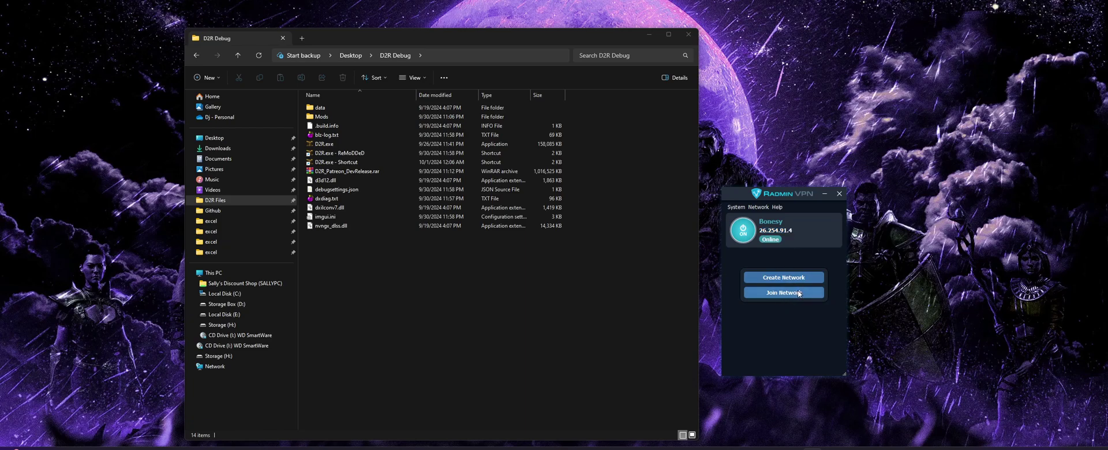
- Search the gaming networks for "diablo" and join the Diablo II: Resurrected network
click(760, 207)
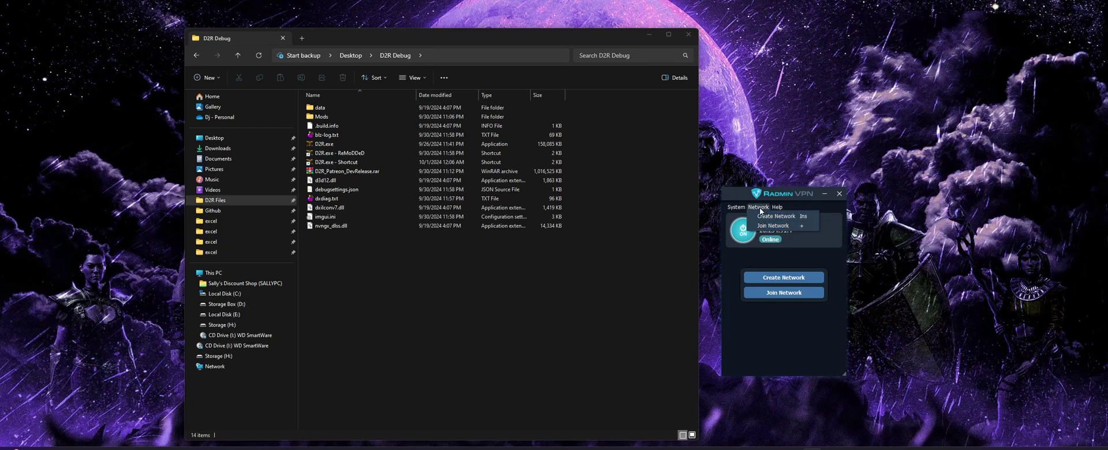
click(763, 226)
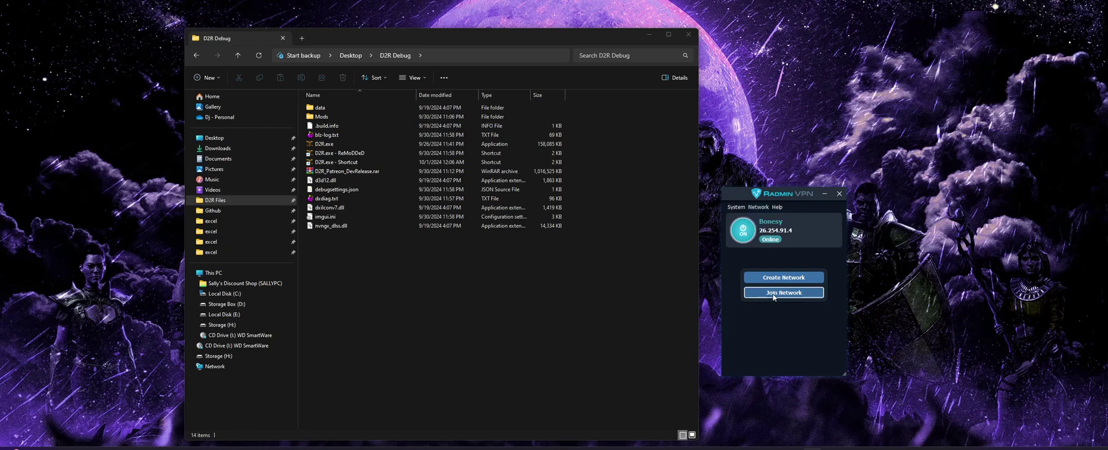
click(773, 293)
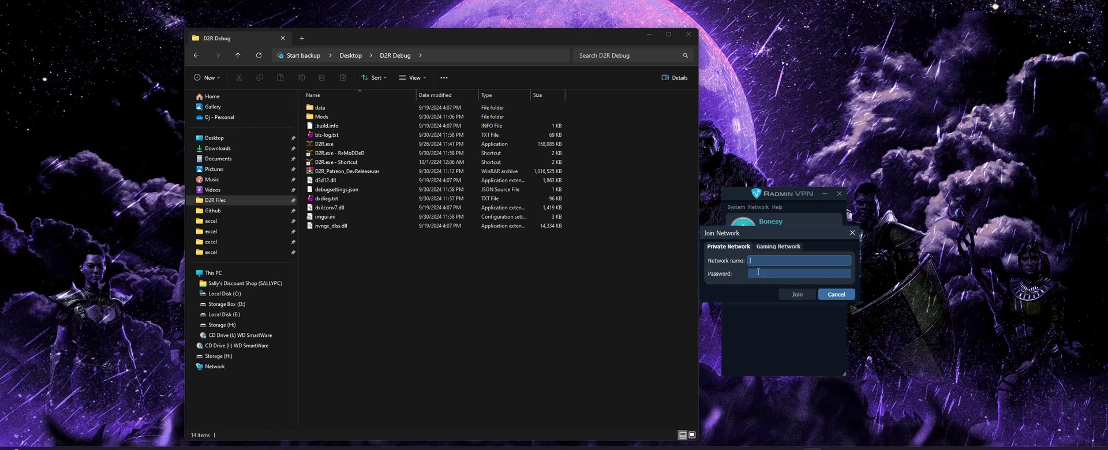
click(758, 274)
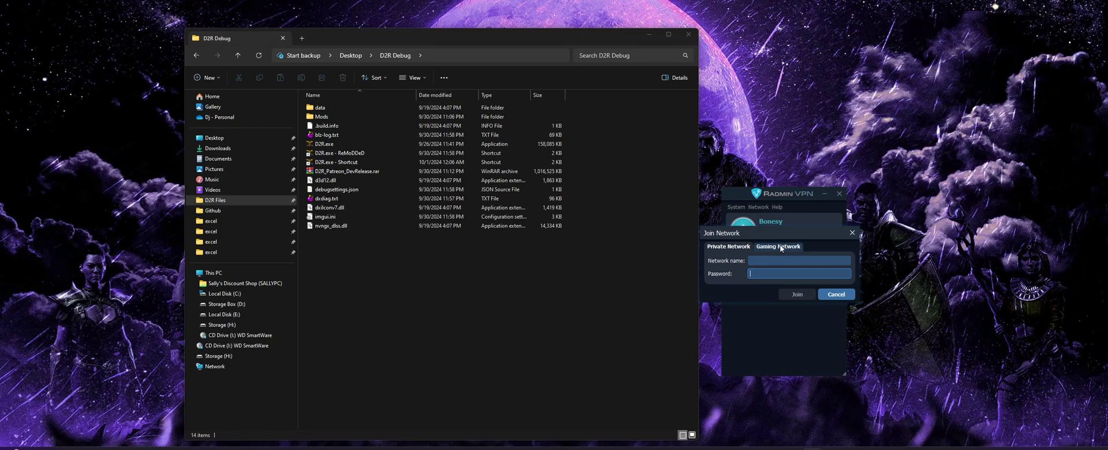
click(769, 249)
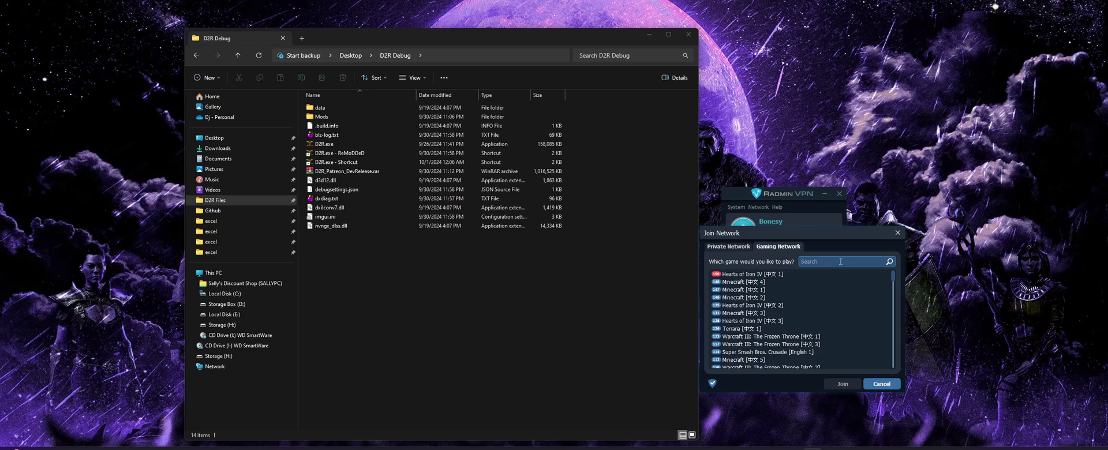
text(diablo)
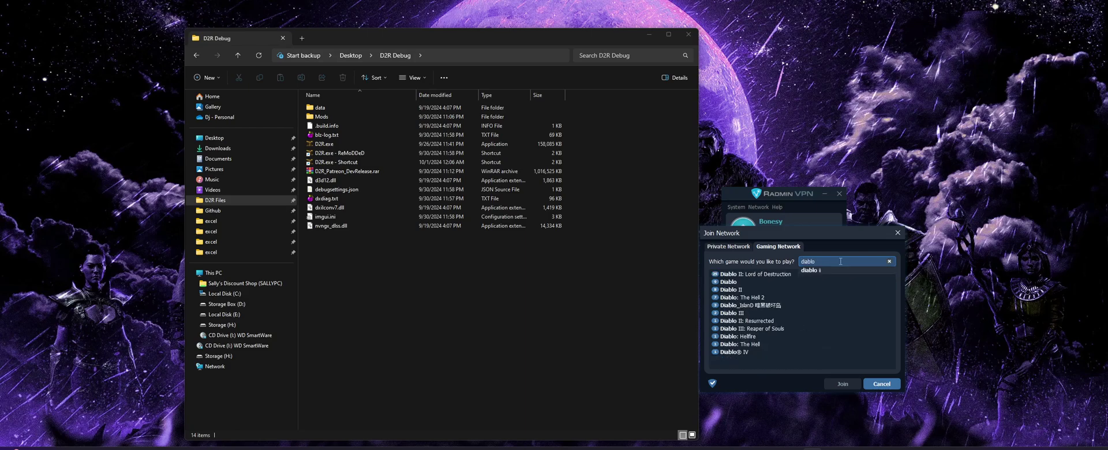
click(753, 323)
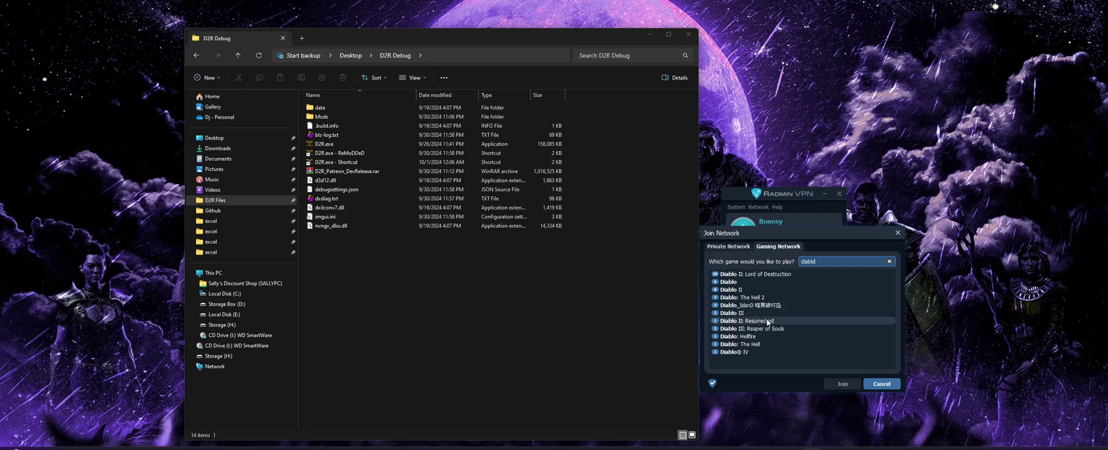
click(768, 322)
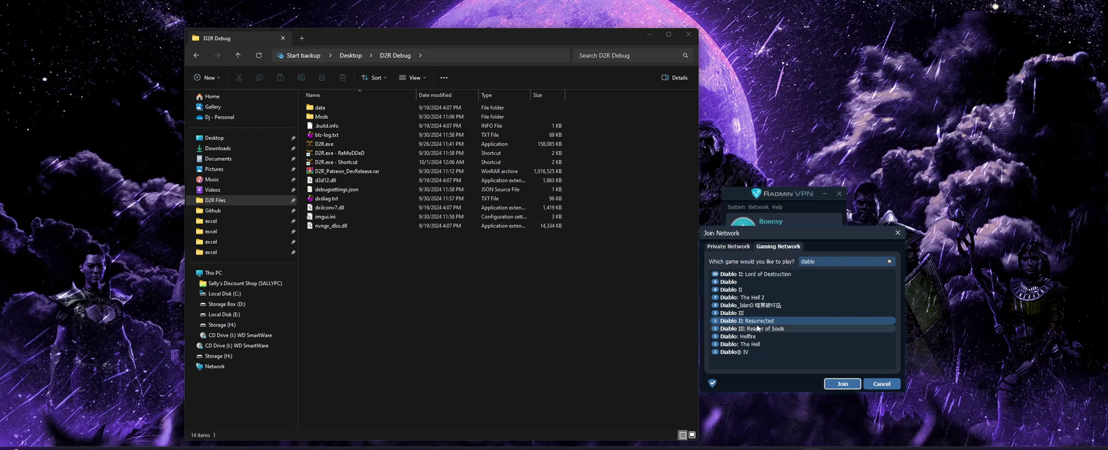
click(840, 385)
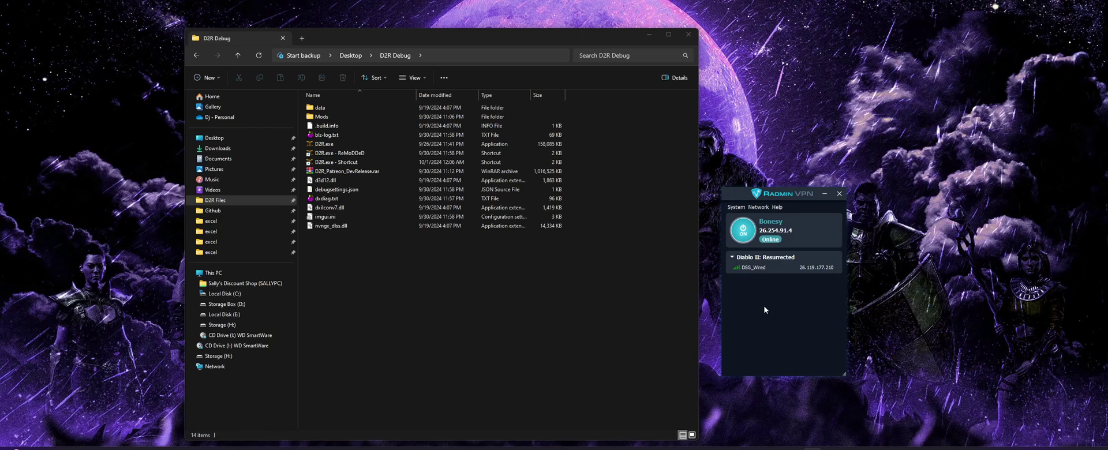
- View the actions available for the other player in the Diablo II: Resurrected network, including copying the IP address, and dismiss them
click(778, 270)
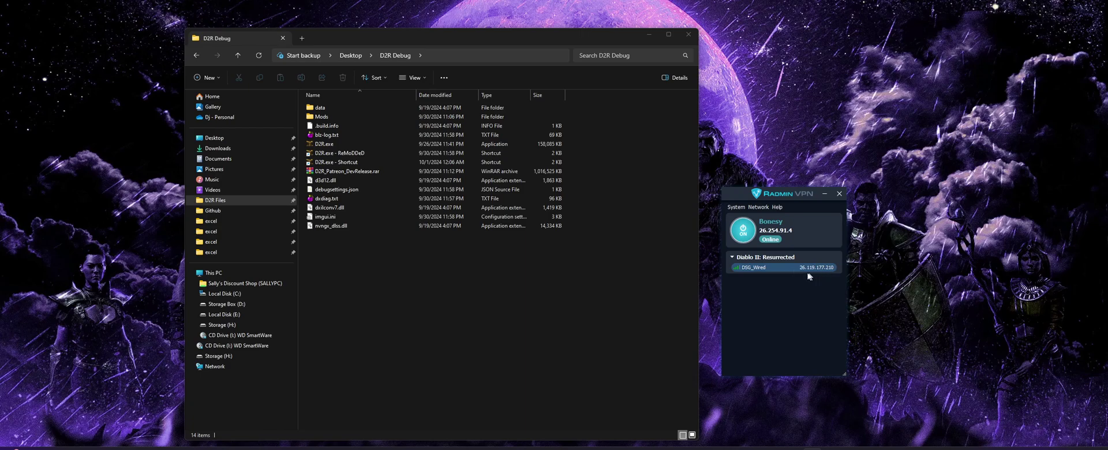
right_click(800, 267)
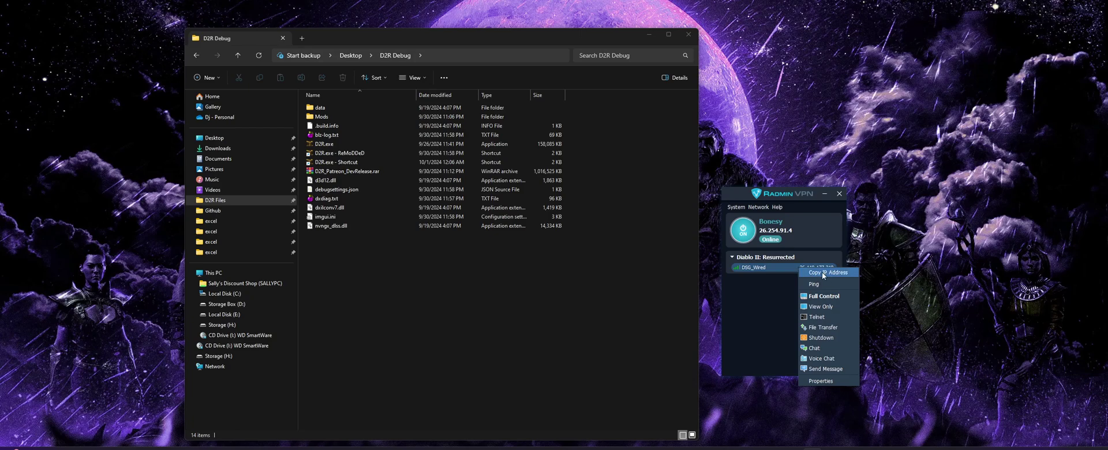
click(776, 289)
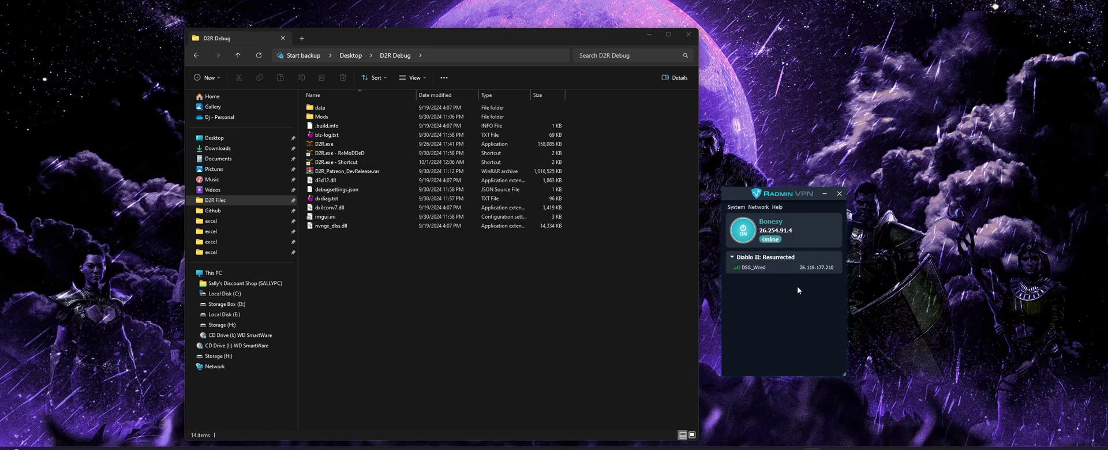
- Examine the form for creating a private network, moving it clear of the Radmin VPN window, and cancel it
click(758, 206)
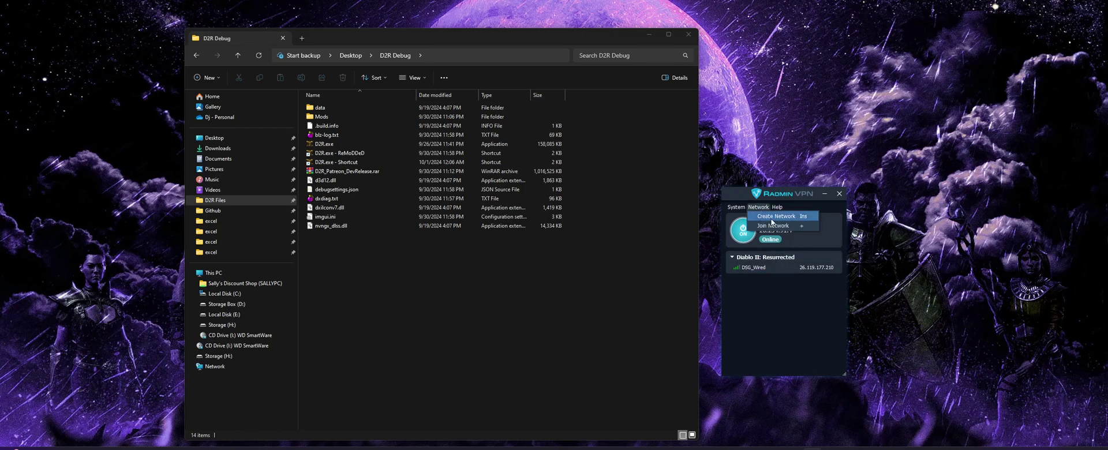
click(772, 217)
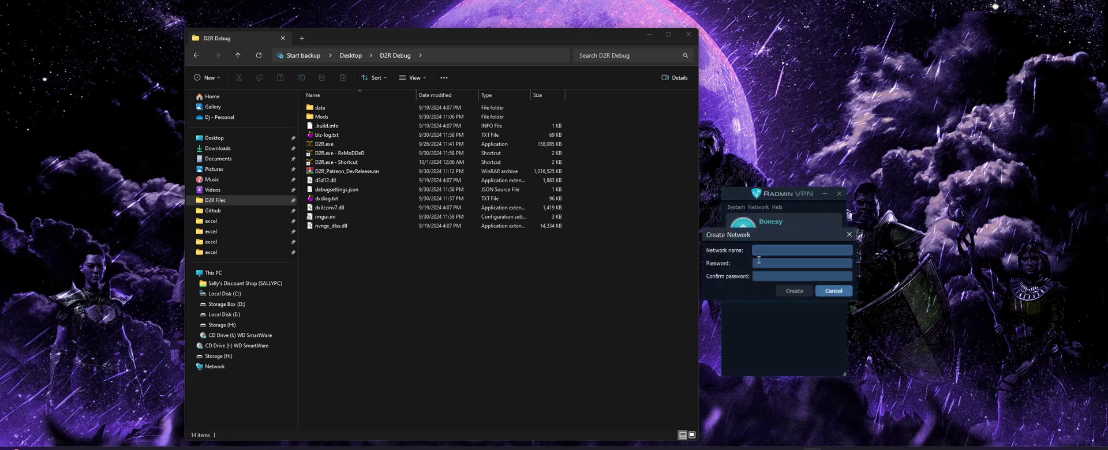
drag(779, 245, 617, 269)
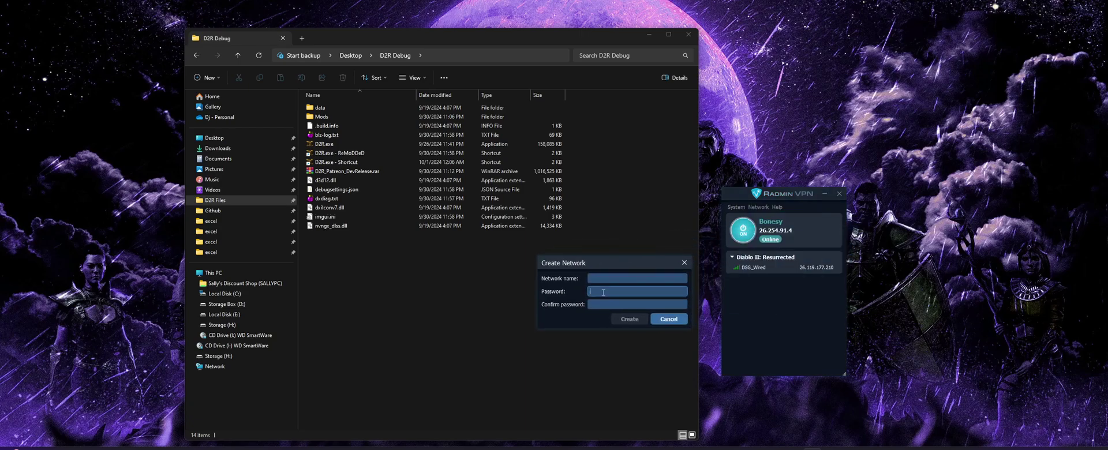
click(601, 291)
key(shift+Tab)
click(669, 320)
- Fill in the private network join form with the name RMD-1 and the network password, and cancel it without joining
click(759, 207)
click(767, 226)
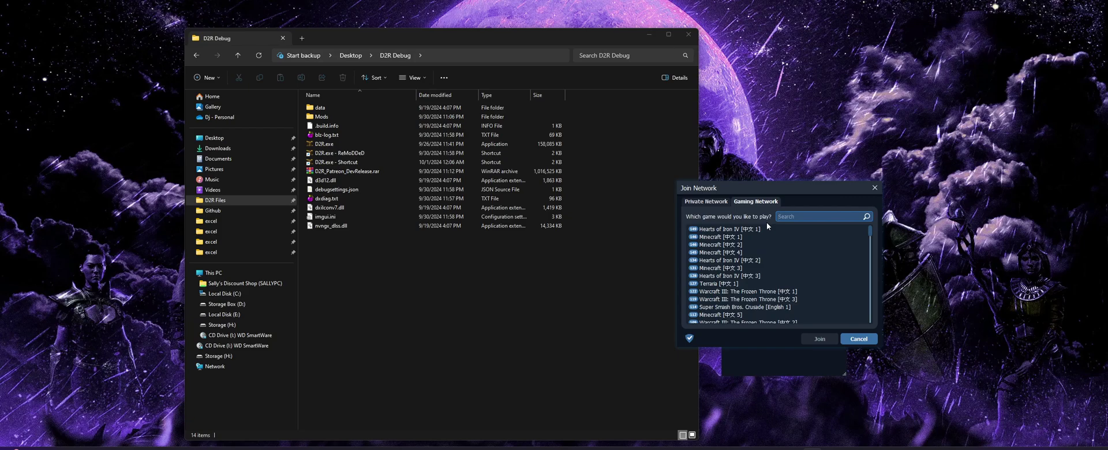
click(707, 203)
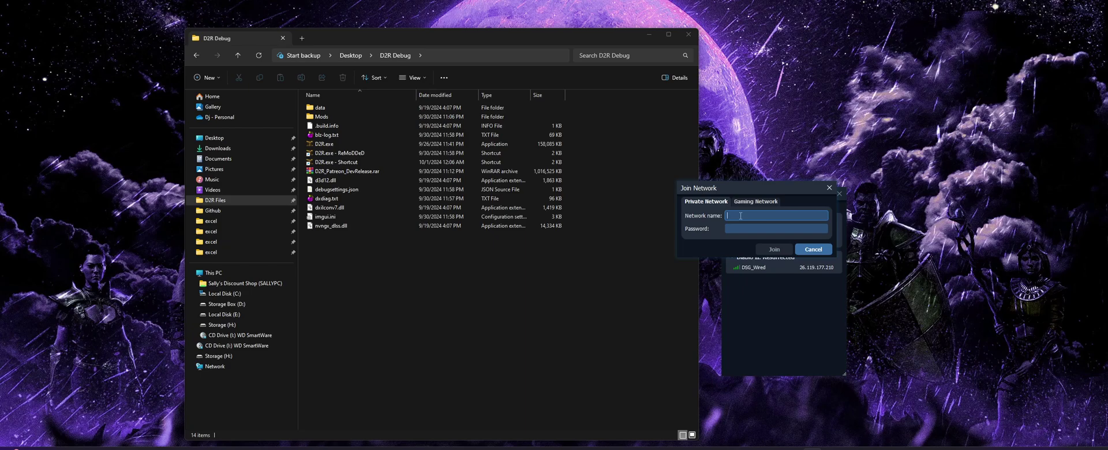
text(RMD-1)
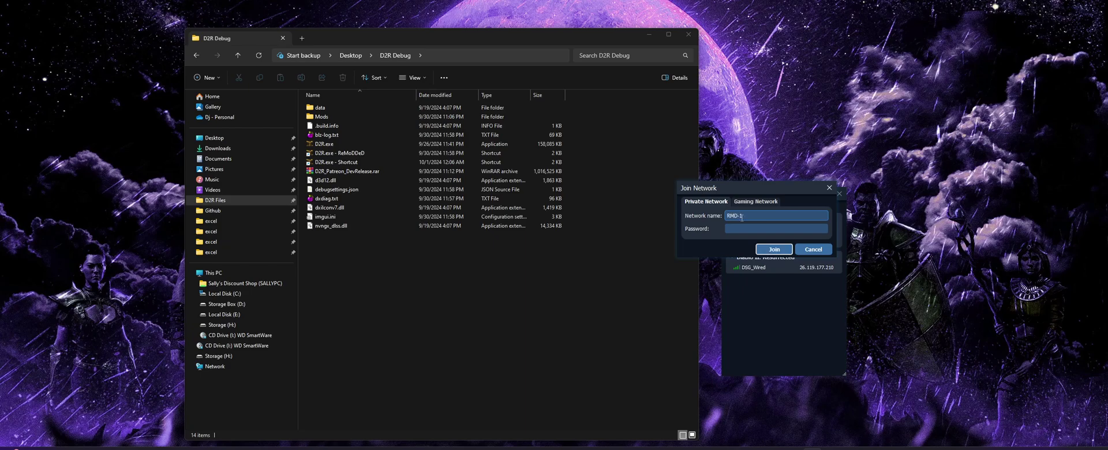
click(735, 229)
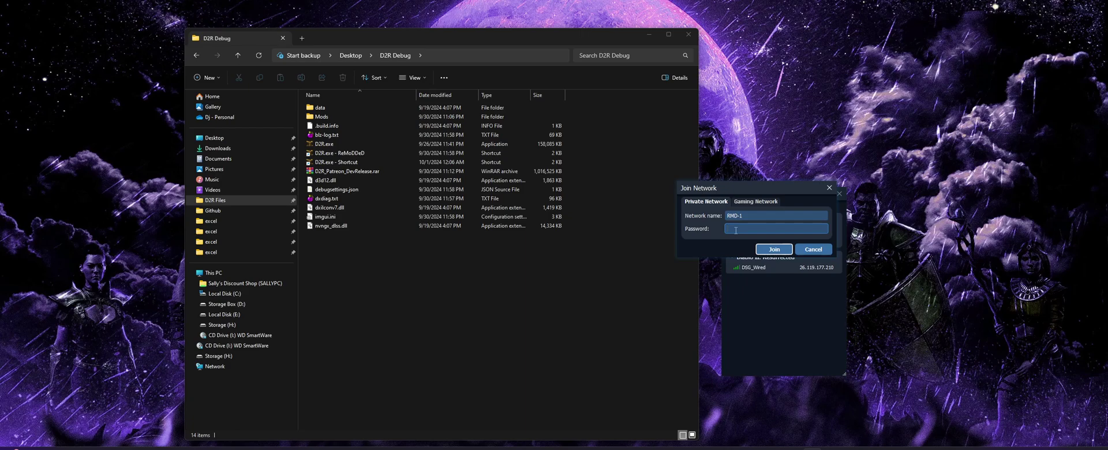
text(•••)
drag(749, 190, 623, 248)
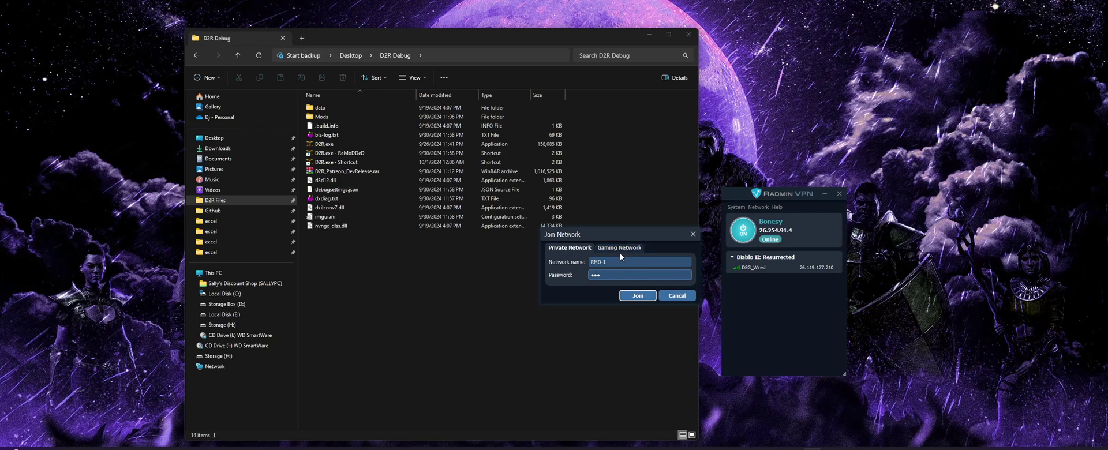
click(675, 297)
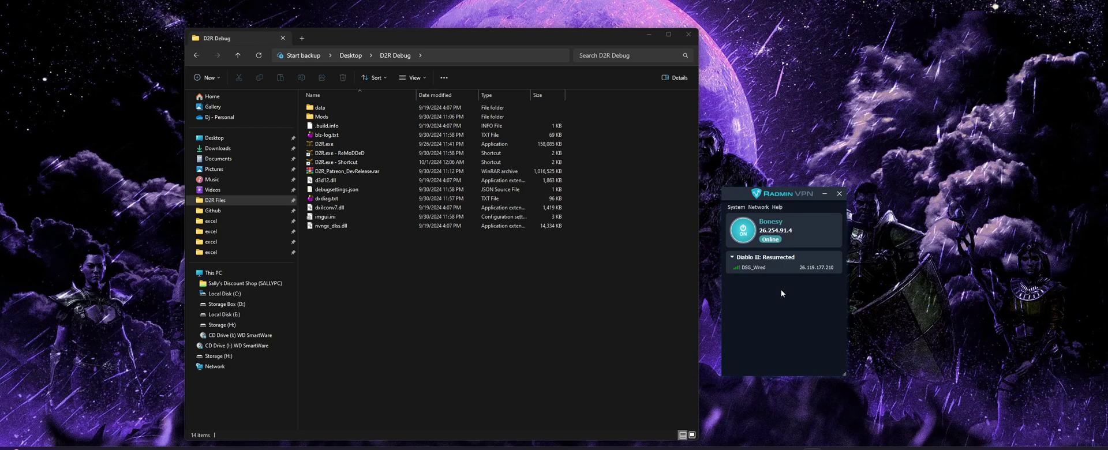
- Launch the game from the D2R.exe - ReMoDDeD shortcut and continue past the title screen to character selection
click(479, 271)
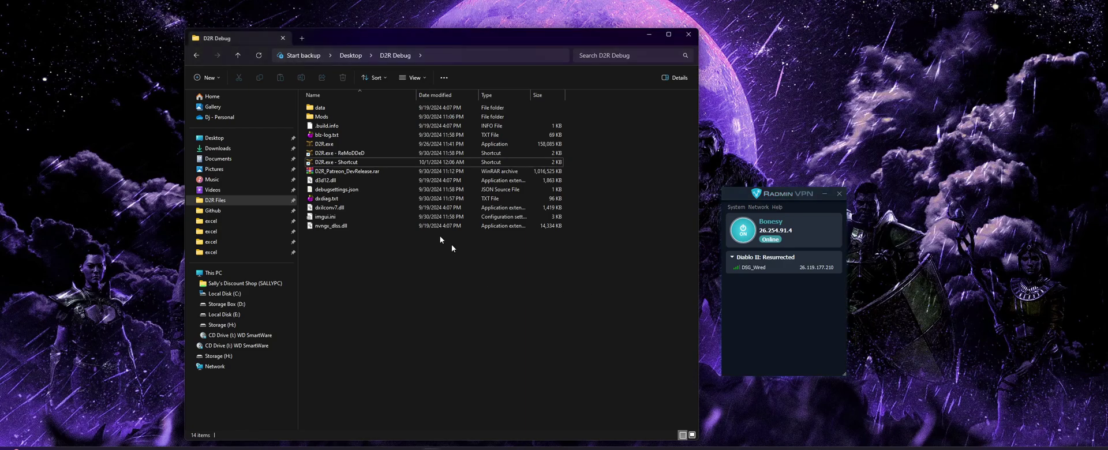
click(363, 154)
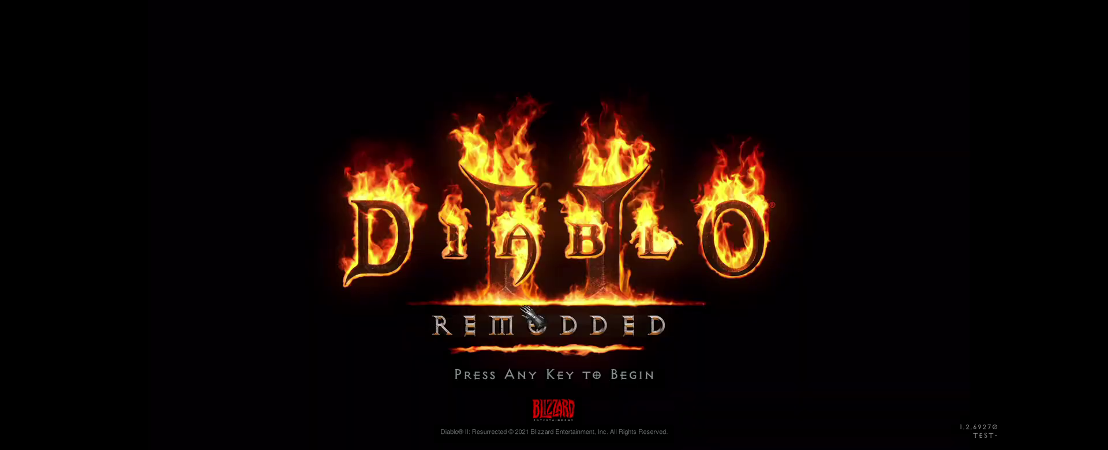
click(624, 311)
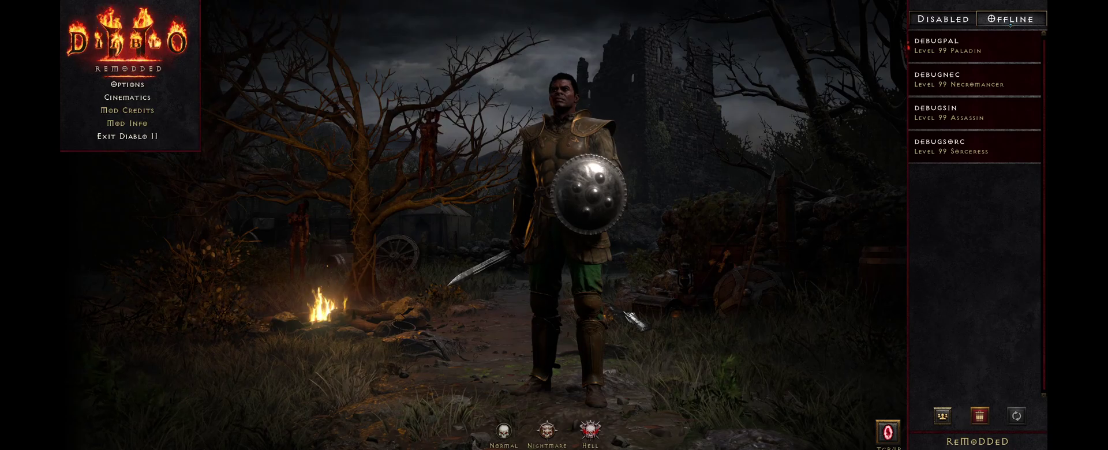
- View the mod's build info page, close it, and open the TCP/IP options
click(128, 123)
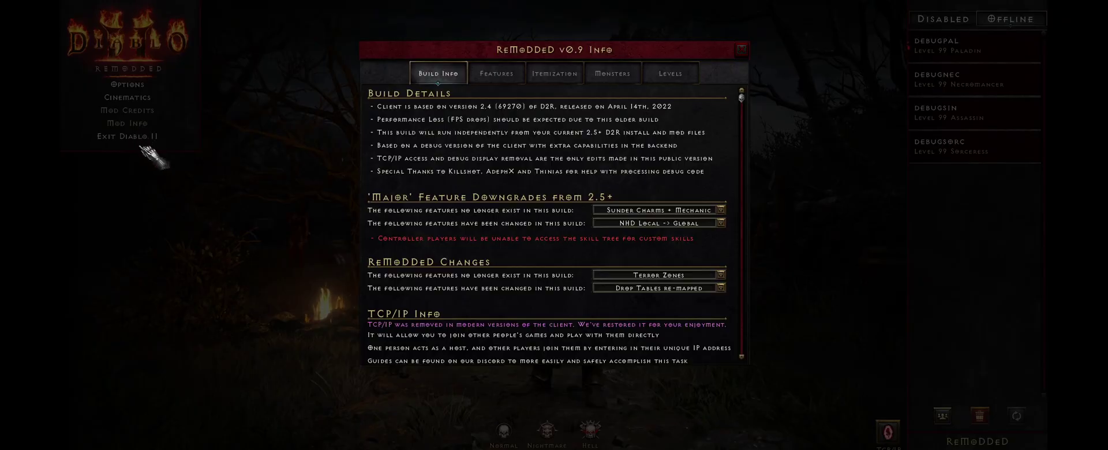
click(744, 52)
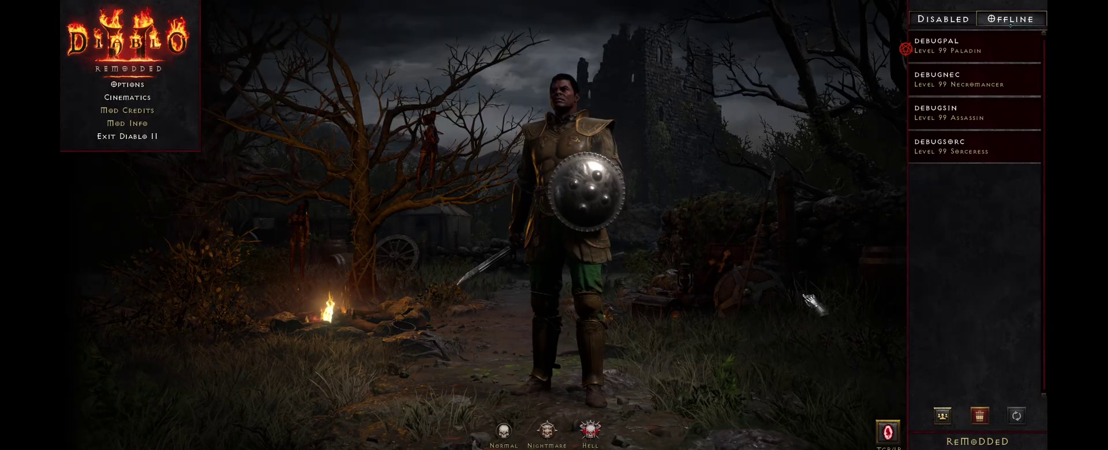
click(898, 433)
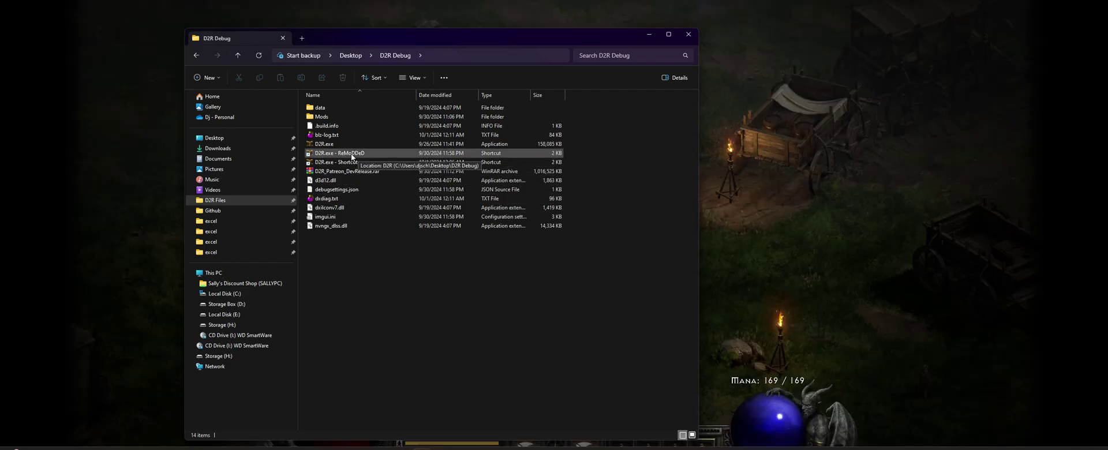
- Start a second game instance from the D2R.exe - ReMoDDeD shortcut, switch to its window and continue past the title screen
click(352, 155)
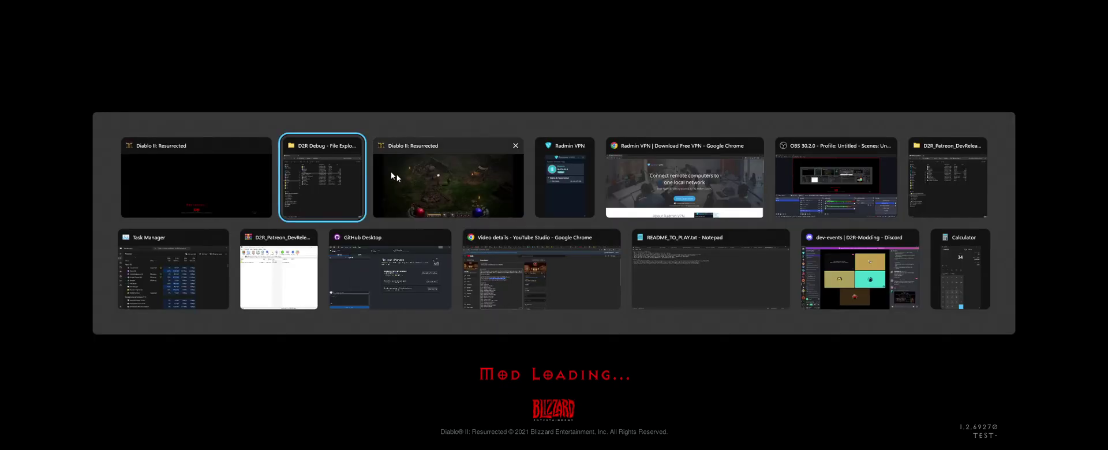
key(Tab)
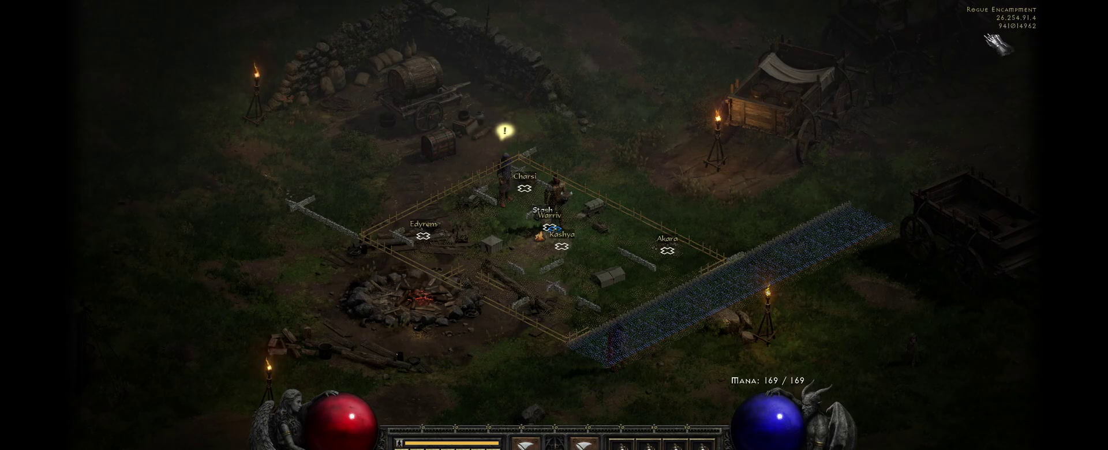
key(alt+Tab)
key(Escape)
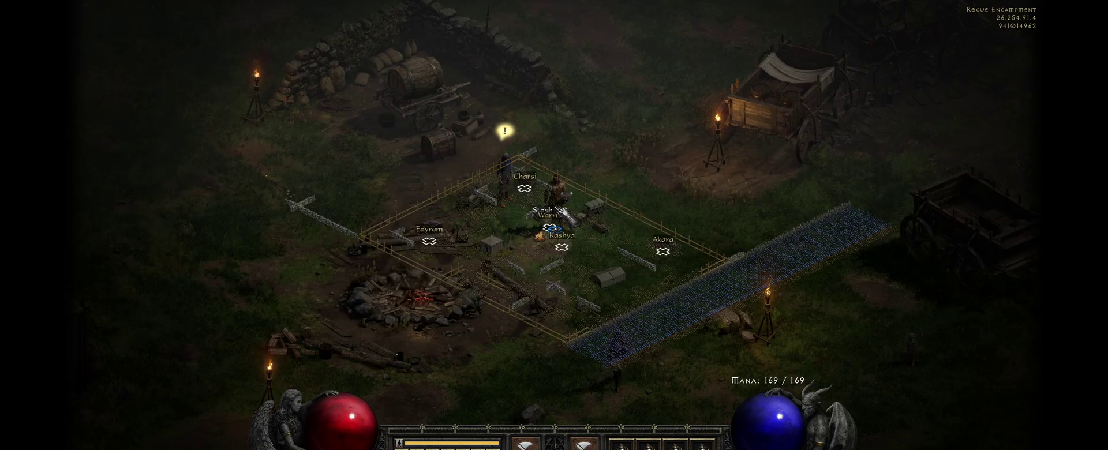
key(alt+Tab)
click(376, 168)
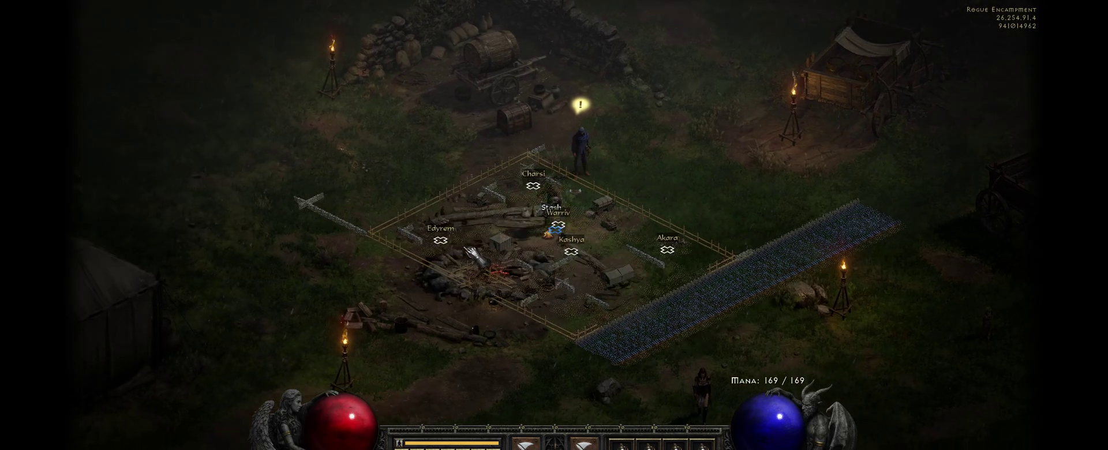
key(alt+Tab)
key(Escape)
key(alt+Tab)
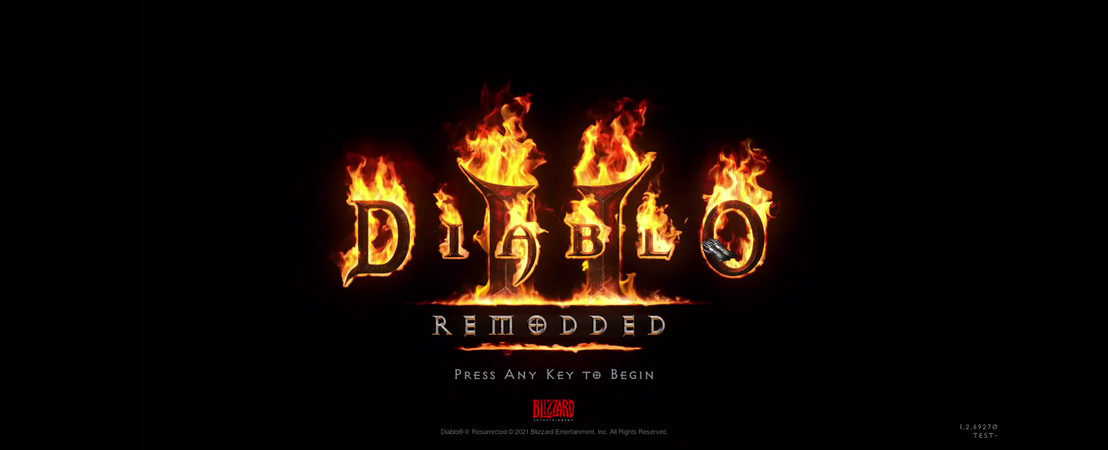
click(682, 251)
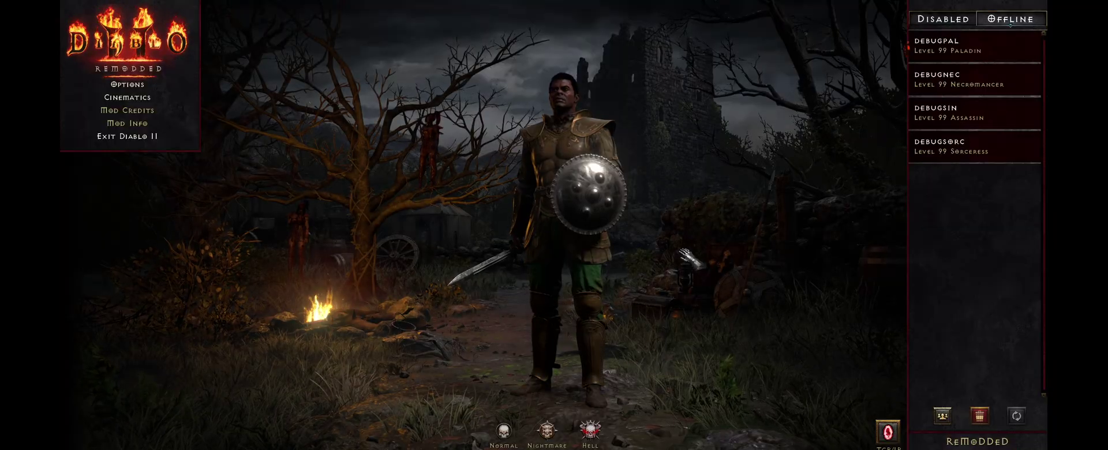
- Open the TCP/IP options and join the hosted game at host IP 26.254.91.4
click(888, 432)
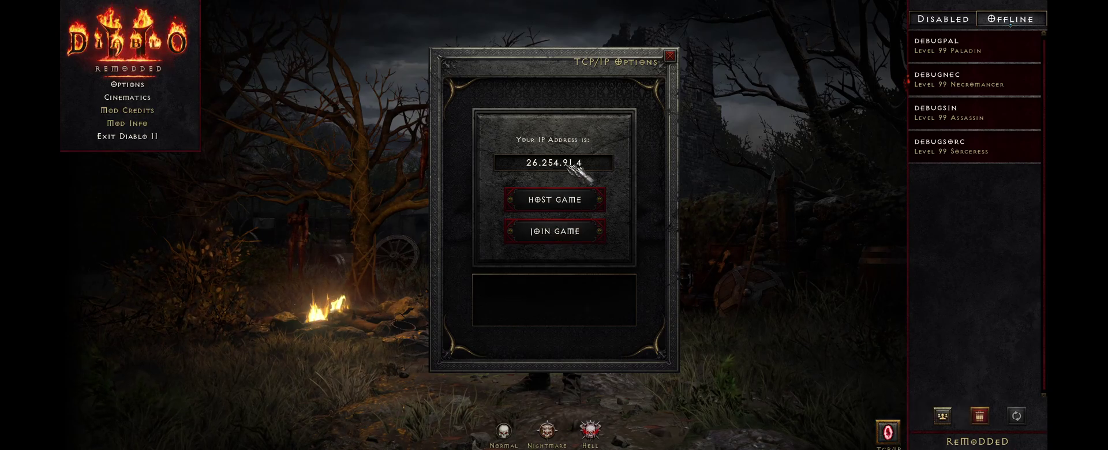
click(556, 234)
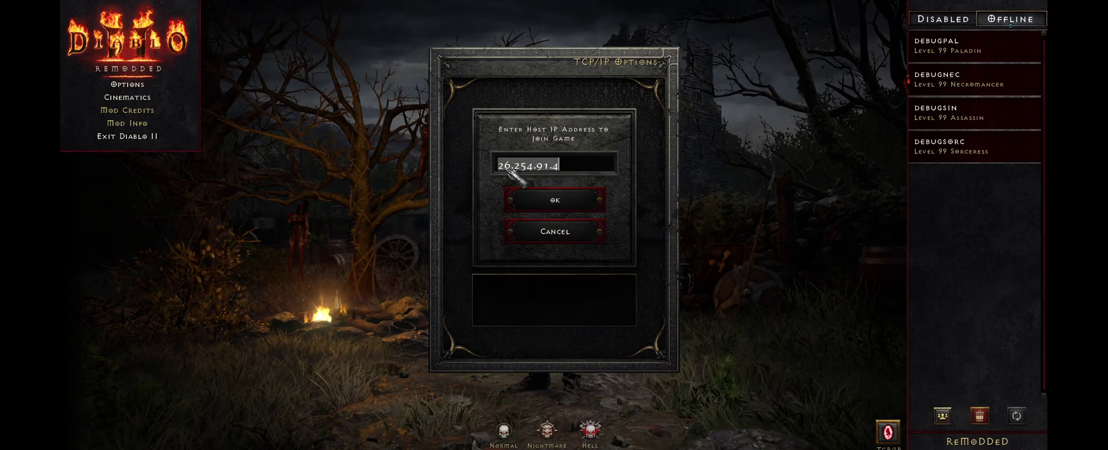
click(544, 155)
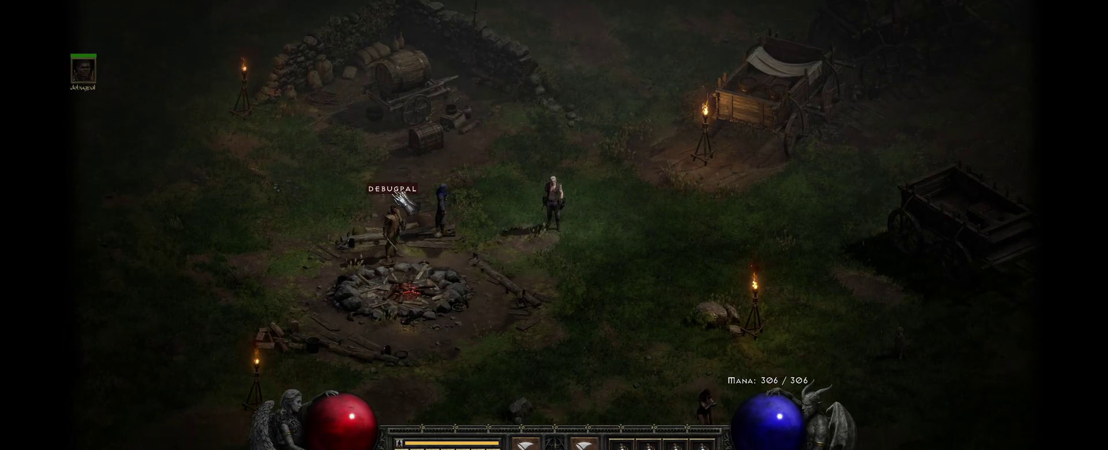
- Request a trade with the debugpal character, switch to the hosting game window and agree to the trade
click(395, 226)
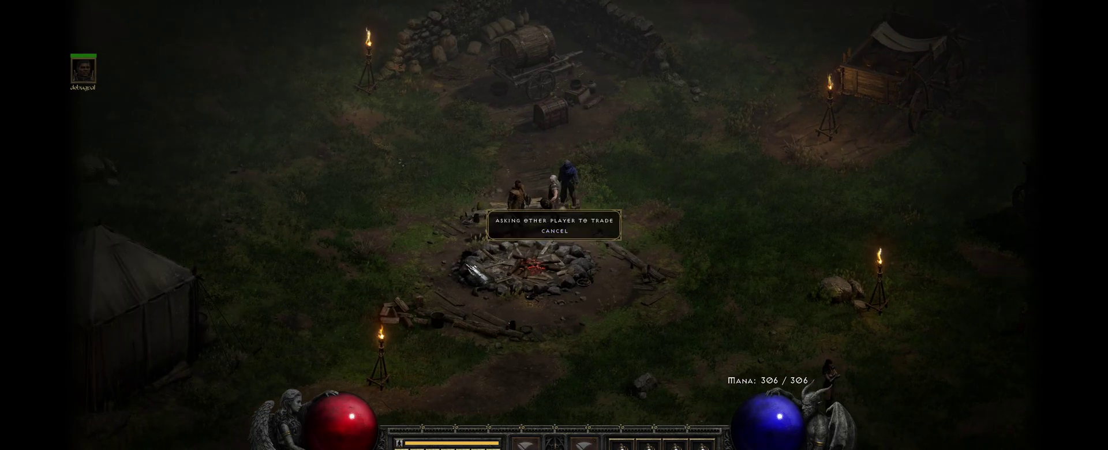
key(alt+Tab)
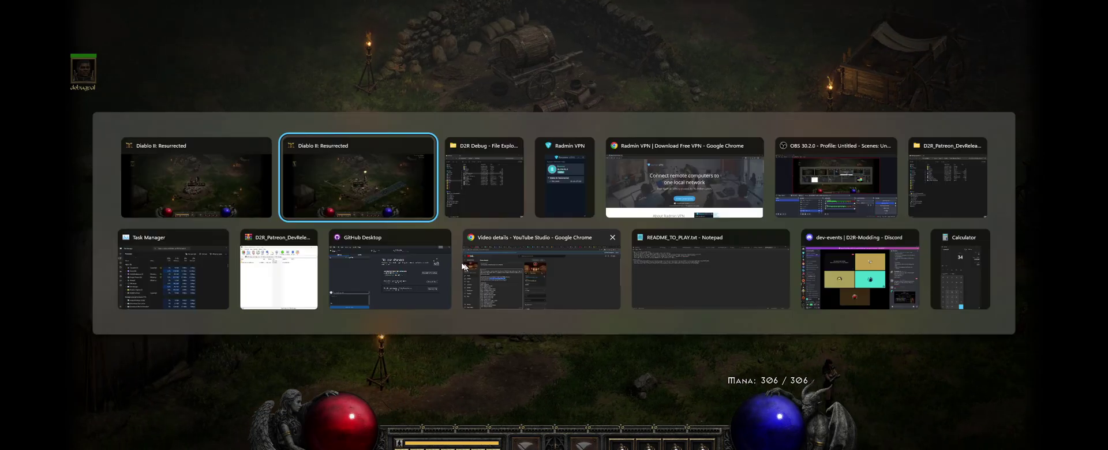
click(228, 190)
key(alt+Tab)
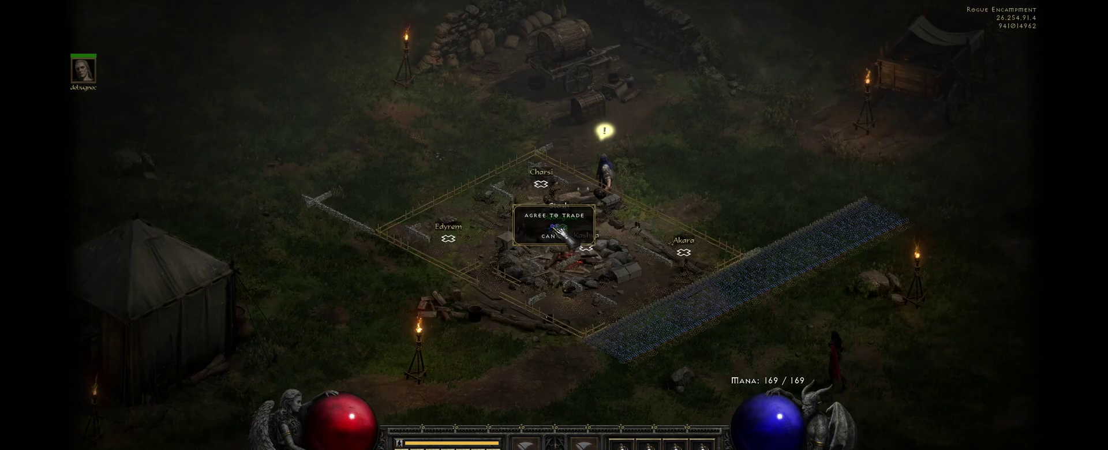
click(562, 226)
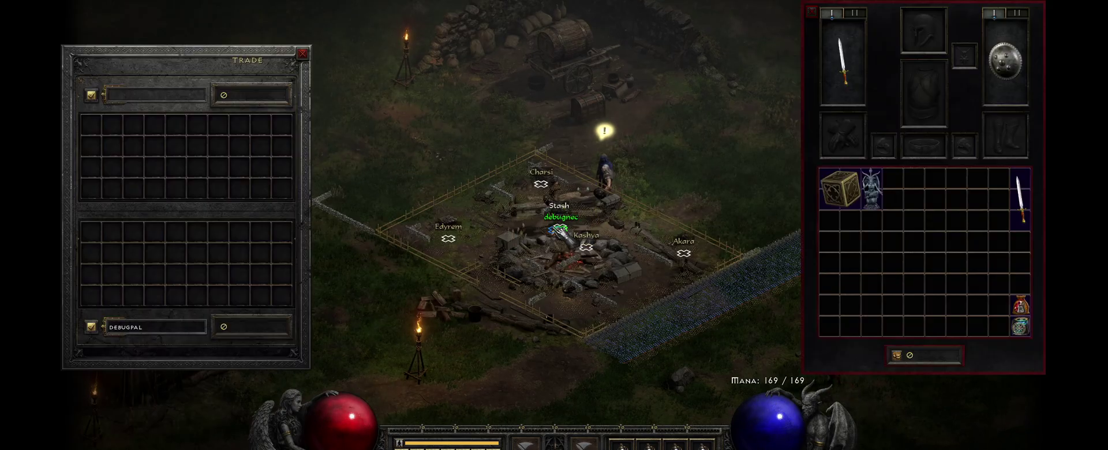
- Offer the spare sword from debugpal's inventory and accept the trade in both the host's and debugnec's game windows
click(1025, 205)
click(167, 266)
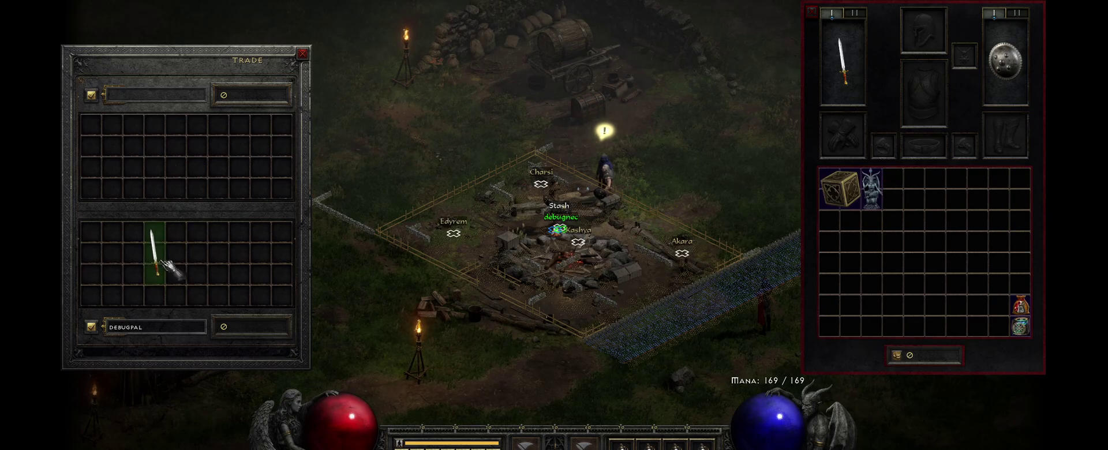
click(90, 327)
key(alt+Tab)
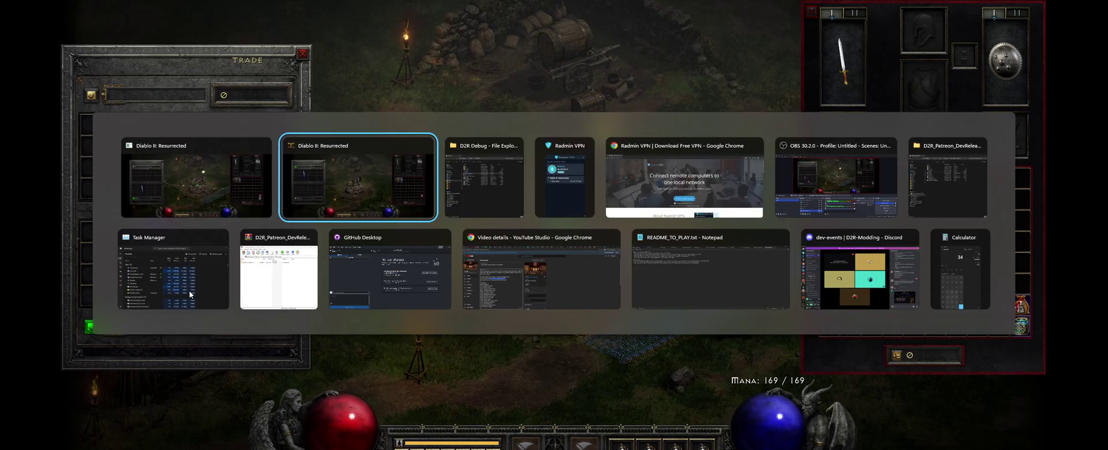
click(295, 191)
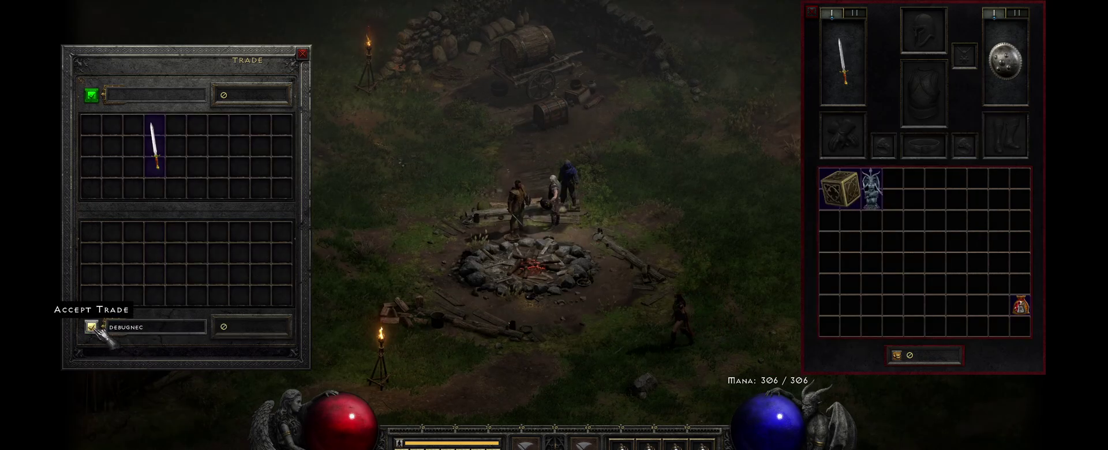
click(91, 326)
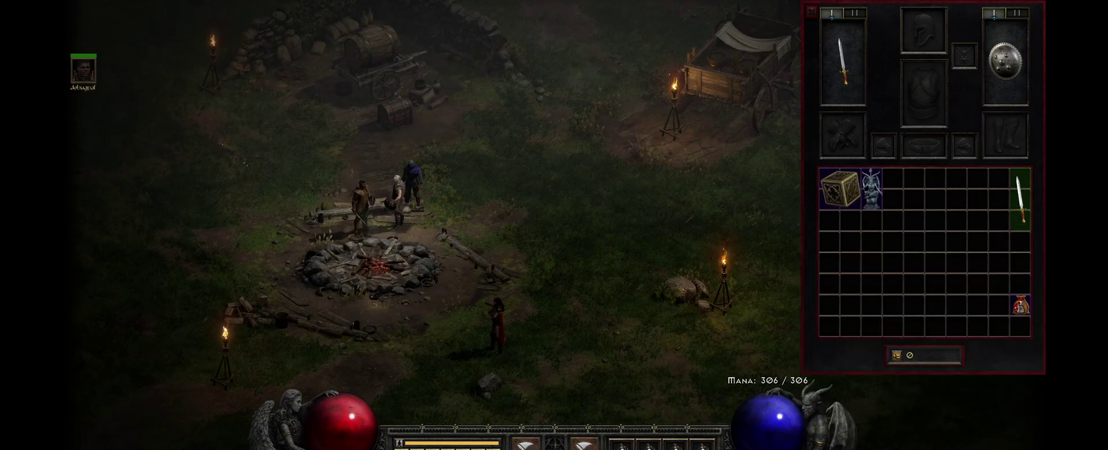
- Move the traded sword to the middle rows of debugnec's inventory, walk away from the campfire and close the inventory
click(958, 242)
click(655, 235)
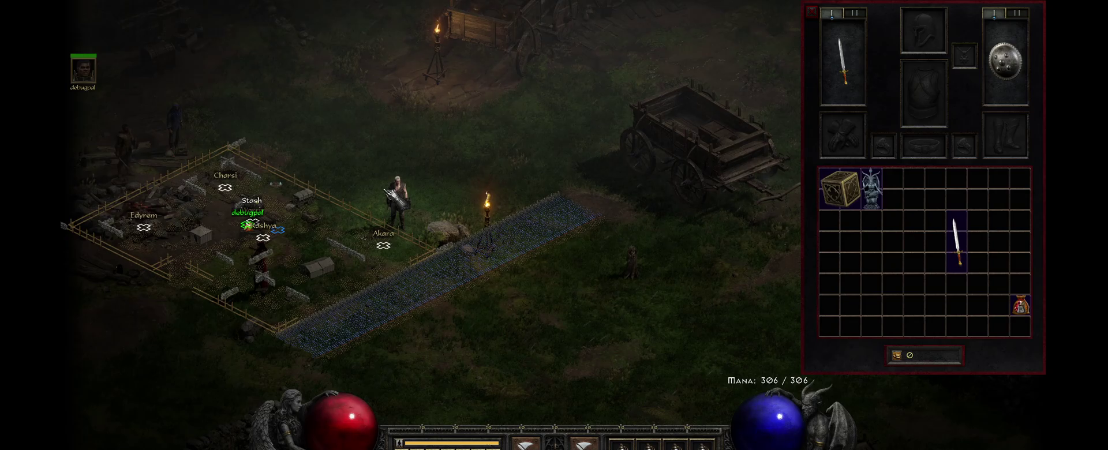
key(i)
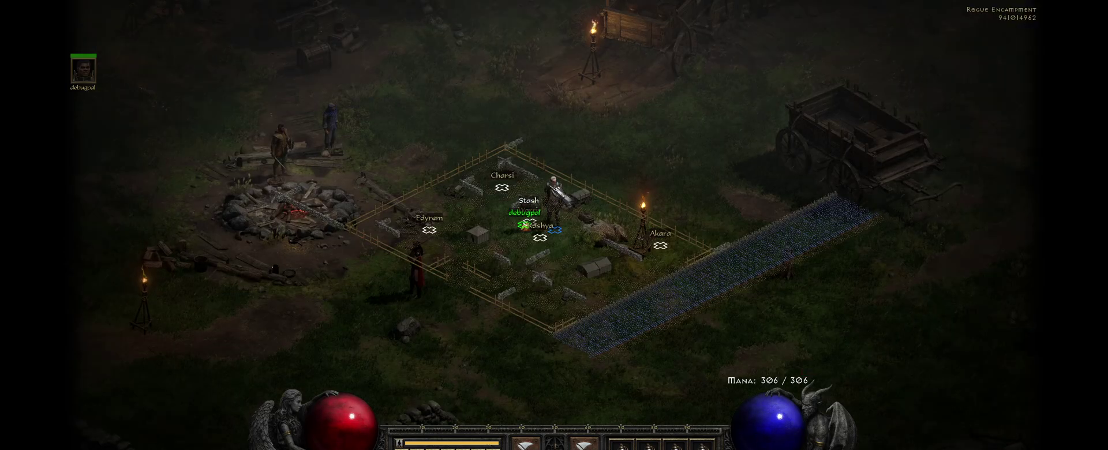
key(p)
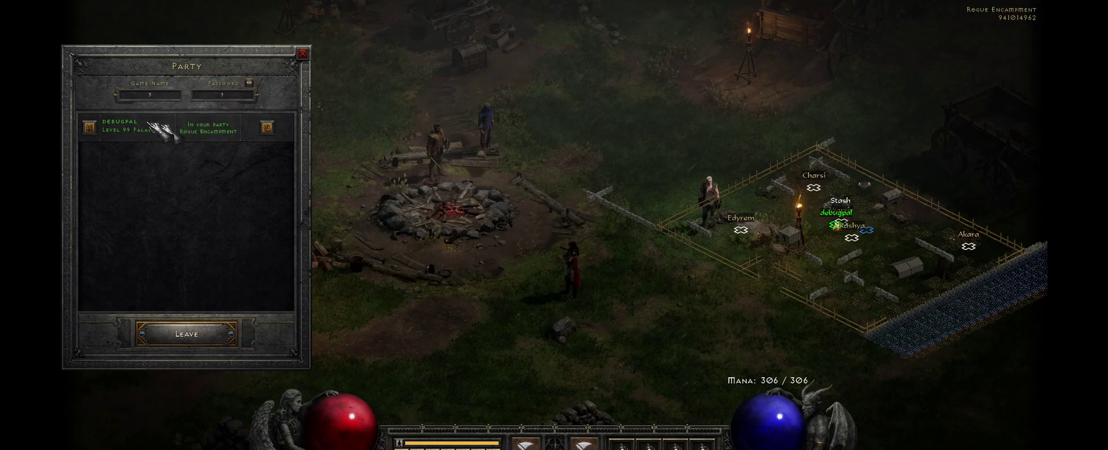
click(168, 136)
key(p)
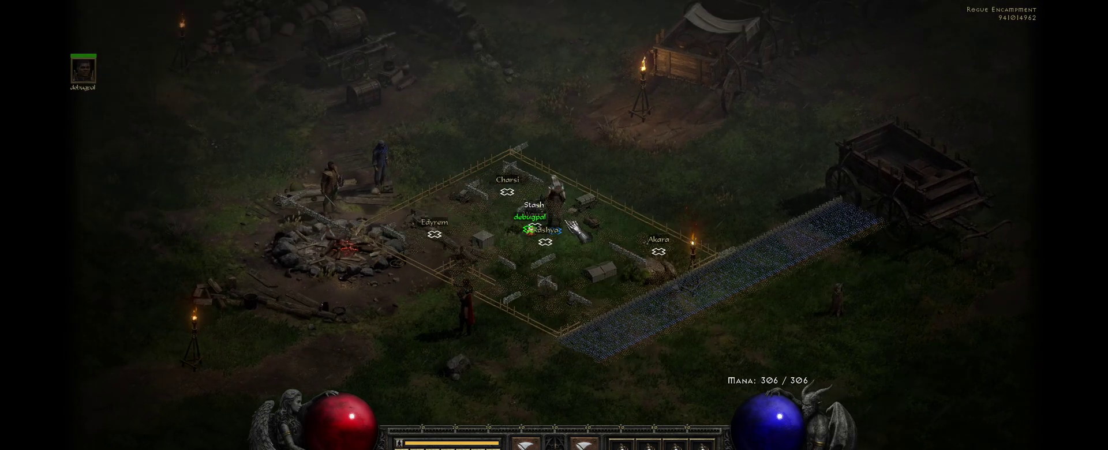